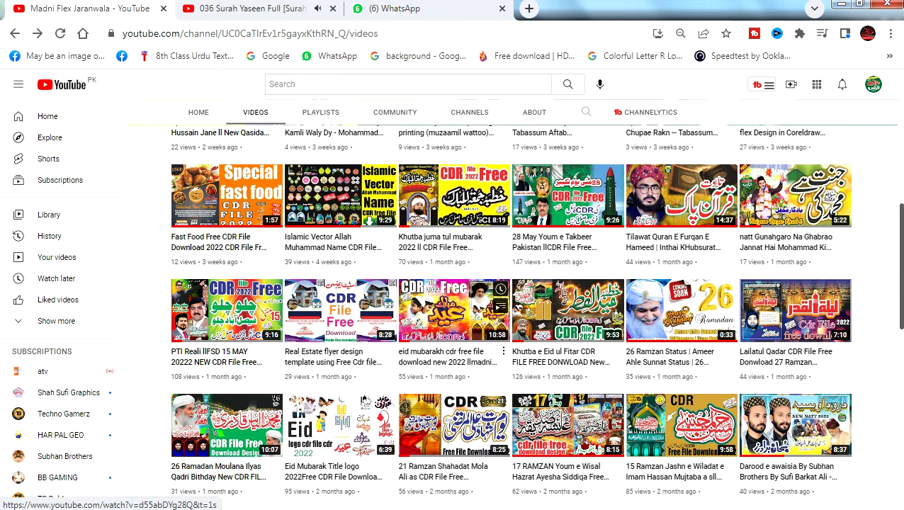
Step: Look through the channel's uploaded videos offering free CDR design files, down to the oldest uploads and back up
{"action": "scroll", "coordinate": [609, 311], "scroll_direction": "down", "scroll_amount": 1}
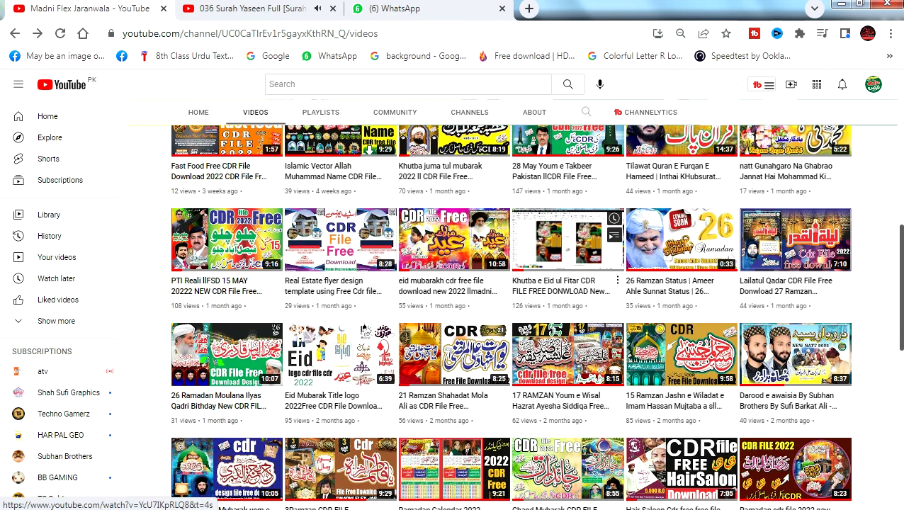
{"action": "scroll", "coordinate": [609, 312], "scroll_direction": "down", "scroll_amount": 2}
{"action": "scroll", "coordinate": [510, 312], "scroll_direction": "down", "scroll_amount": 2}
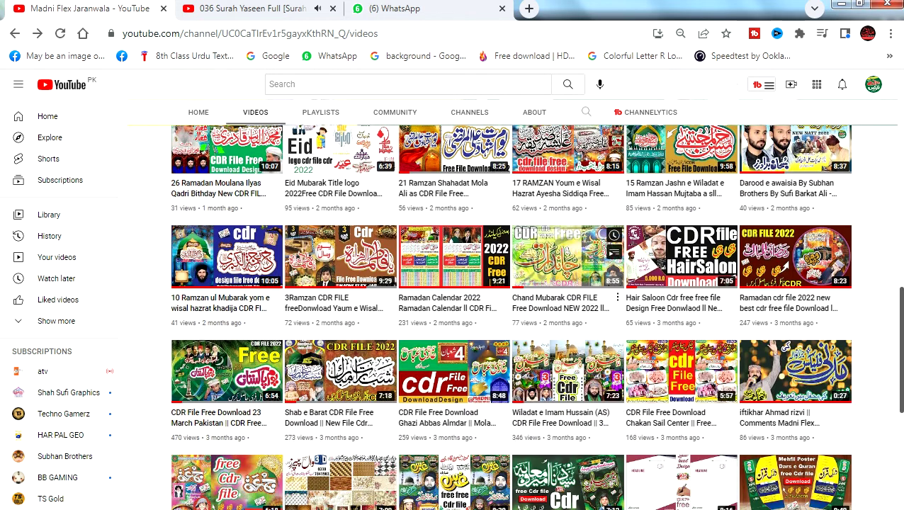
{"action": "scroll", "coordinate": [510, 312], "scroll_direction": "down", "scroll_amount": 3}
{"action": "scroll", "coordinate": [510, 312], "scroll_direction": "down", "scroll_amount": 6}
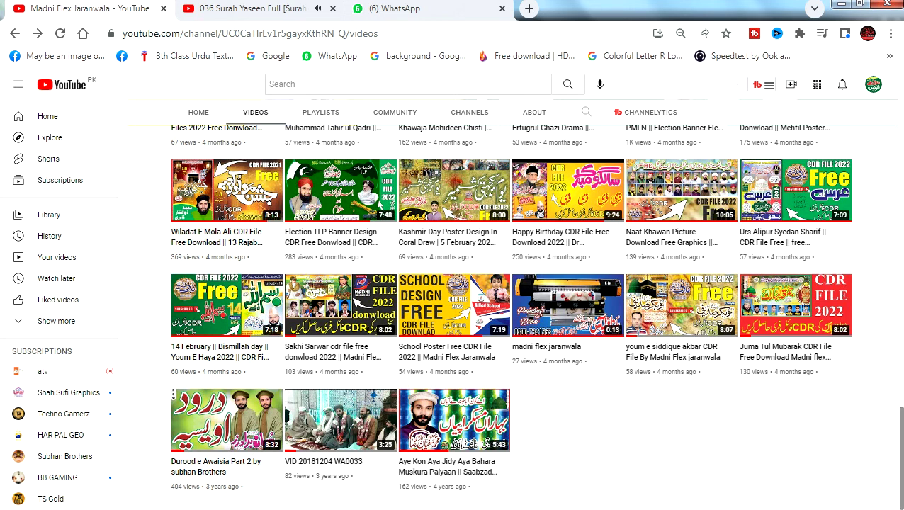
{"action": "scroll", "coordinate": [510, 316], "scroll_direction": "up", "scroll_amount": 5}
{"action": "scroll", "coordinate": [510, 316], "scroll_direction": "up", "scroll_amount": 5}
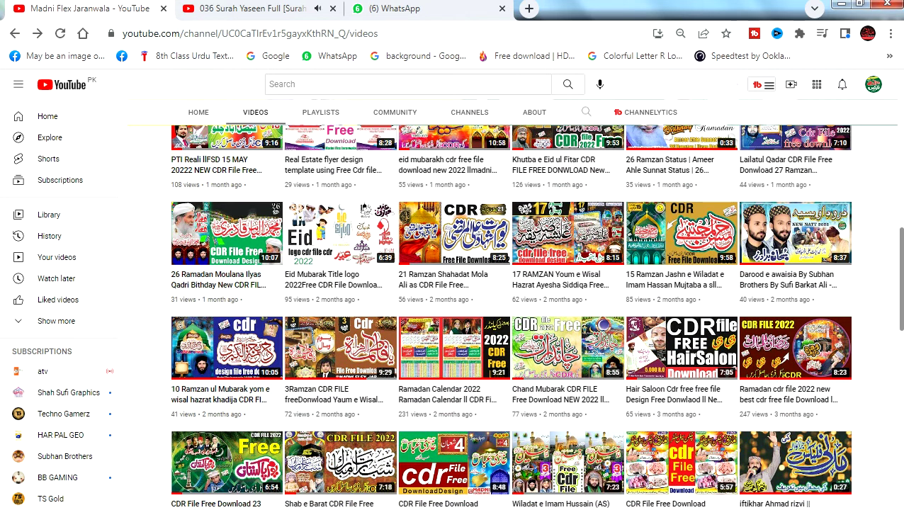
{"action": "scroll", "coordinate": [510, 316], "scroll_direction": "up", "scroll_amount": 2}
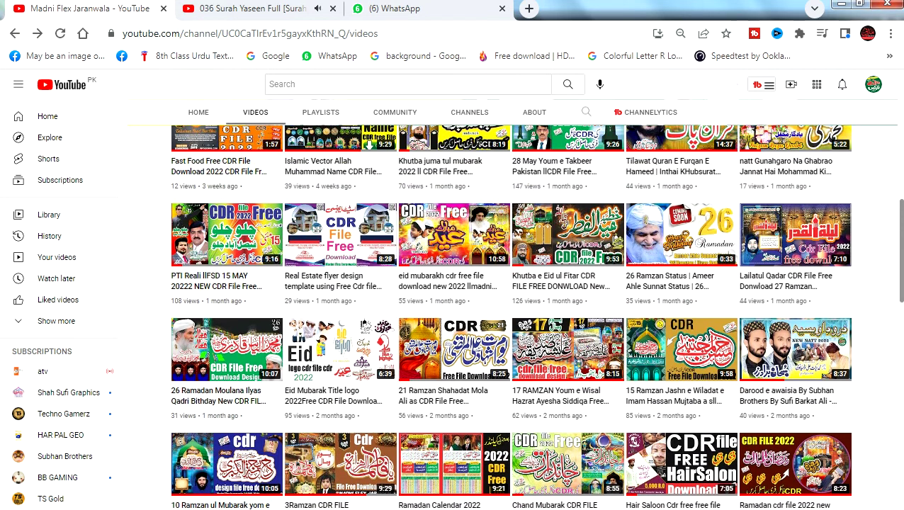
{"action": "scroll", "coordinate": [510, 316], "scroll_direction": "up", "scroll_amount": 2}
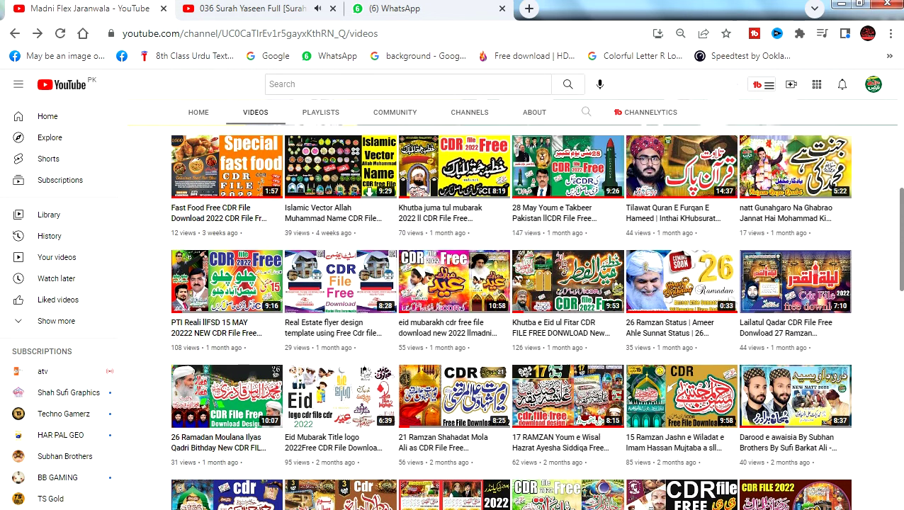
{"action": "scroll", "coordinate": [510, 316], "scroll_direction": "up", "scroll_amount": 1}
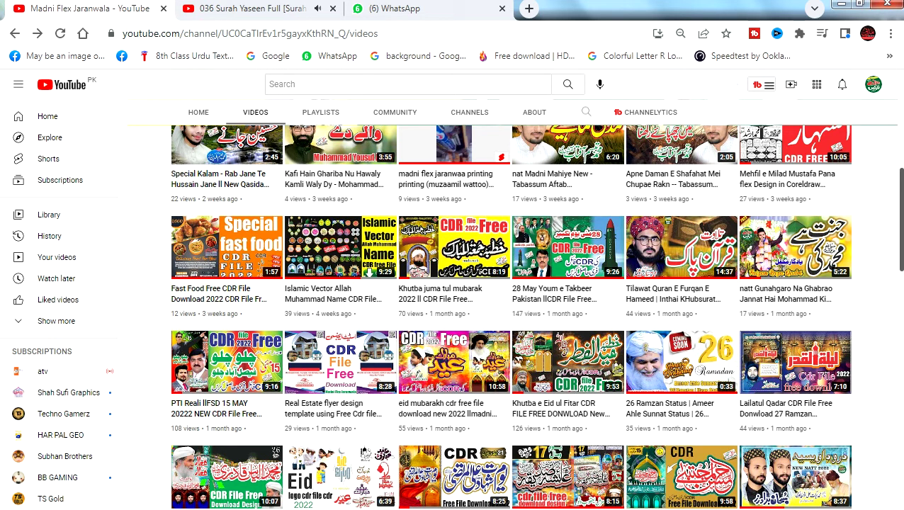
Step: Switch to the "eid mu 202" document in CorelDRAW
{"action": "left_click", "coordinate": [281, 506]}
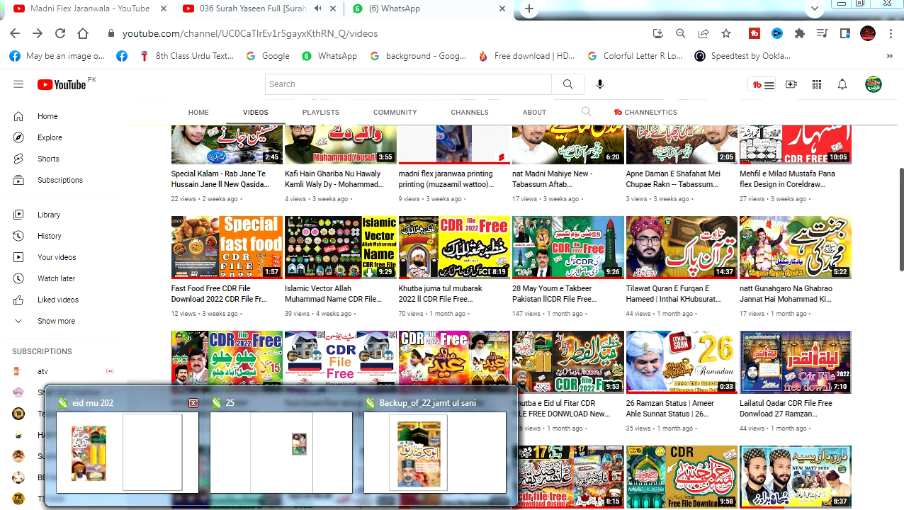
{"action": "left_click", "coordinate": [133, 442]}
{"action": "scroll", "coordinate": [520, 382], "scroll_direction": "up", "scroll_amount": 3}
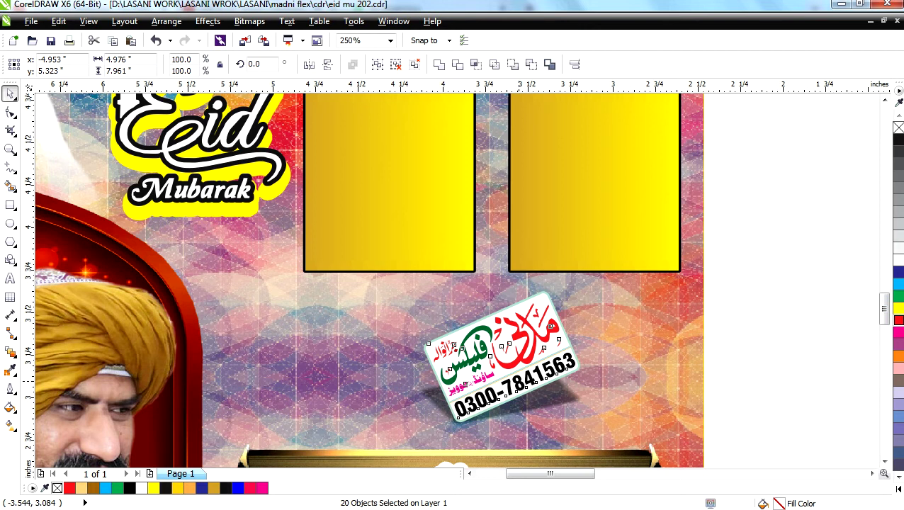
Step: Inspect the whole Eid poster, including its small logo card, the portrait area and the PowerClip background
{"action": "key", "text": "F4"}
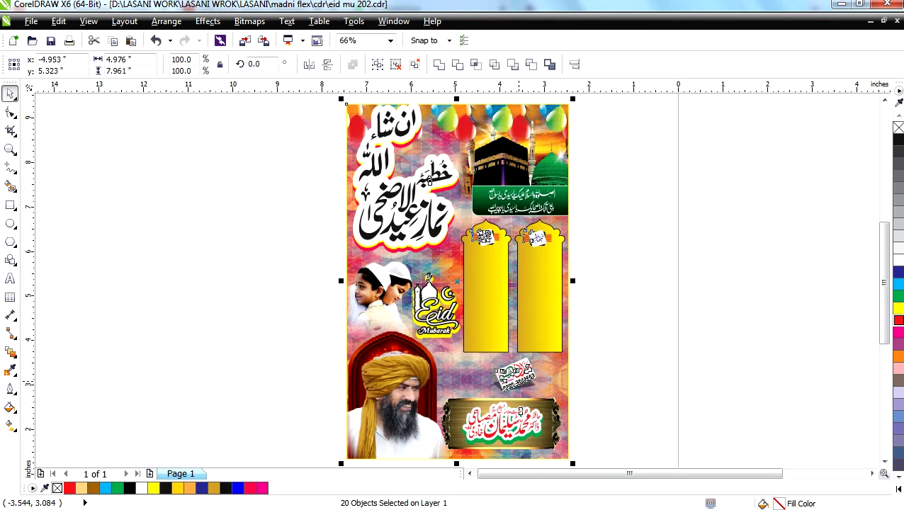
{"action": "scroll", "coordinate": [521, 384], "scroll_direction": "up", "scroll_amount": 3}
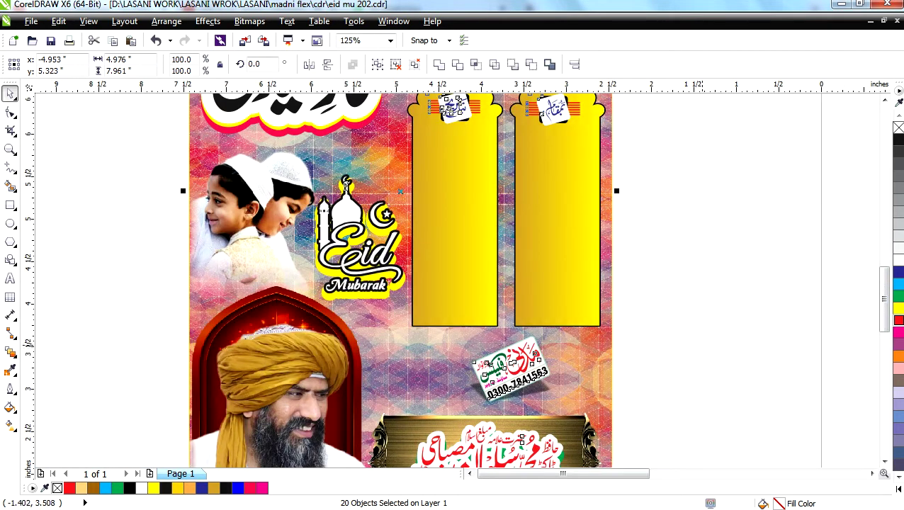
{"action": "key", "text": "Escape"}
{"action": "left_click", "coordinate": [506, 365]}
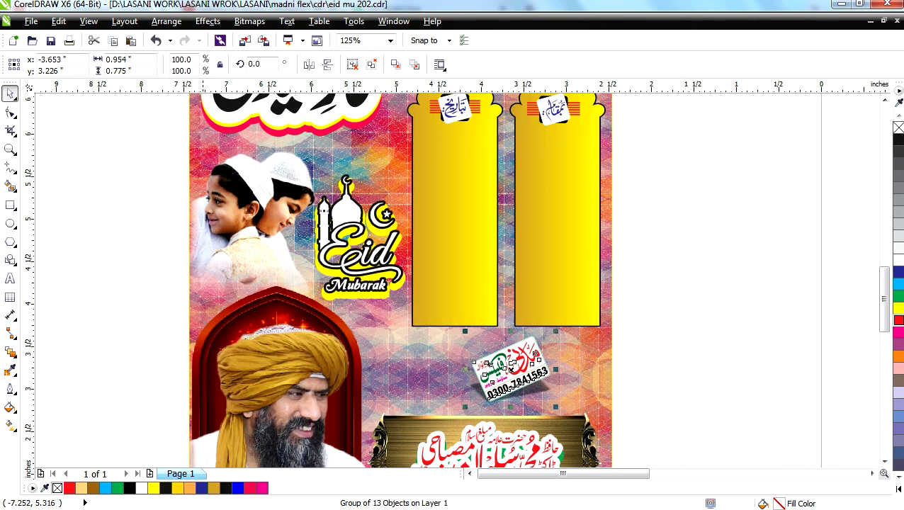
{"action": "key", "text": "Escape"}
{"action": "scroll", "coordinate": [262, 405], "scroll_direction": "up", "scroll_amount": 1}
{"action": "scroll", "coordinate": [264, 409], "scroll_direction": "up", "scroll_amount": 4}
{"action": "scroll", "coordinate": [265, 409], "scroll_direction": "down", "scroll_amount": 5}
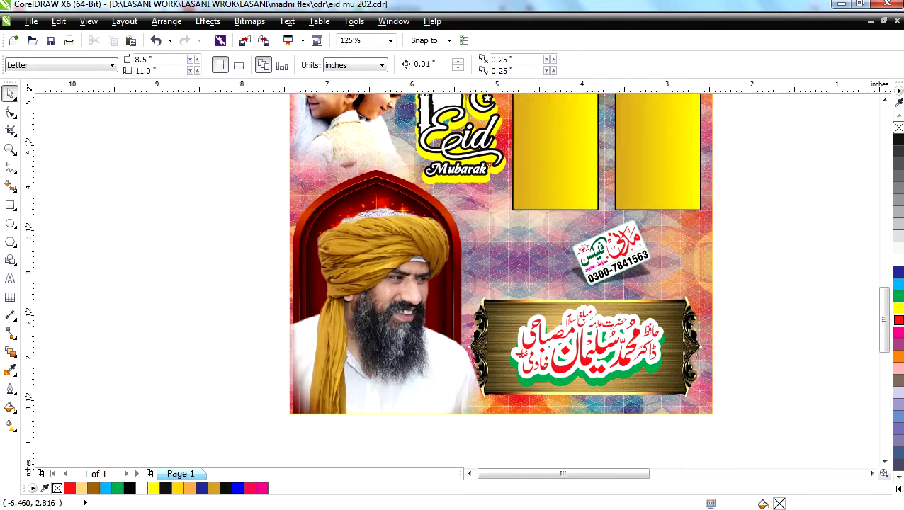
{"action": "left_click", "coordinate": [373, 312]}
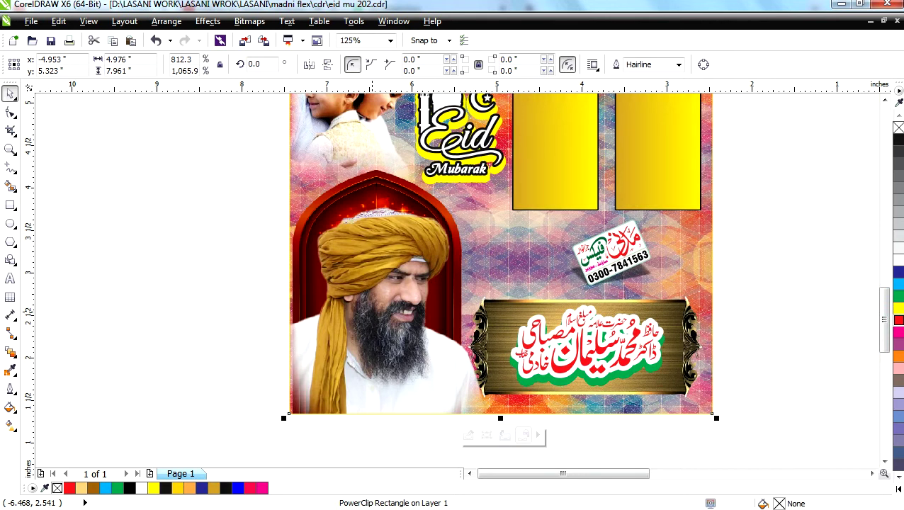
{"action": "scroll", "coordinate": [421, 328], "scroll_direction": "up", "scroll_amount": 1}
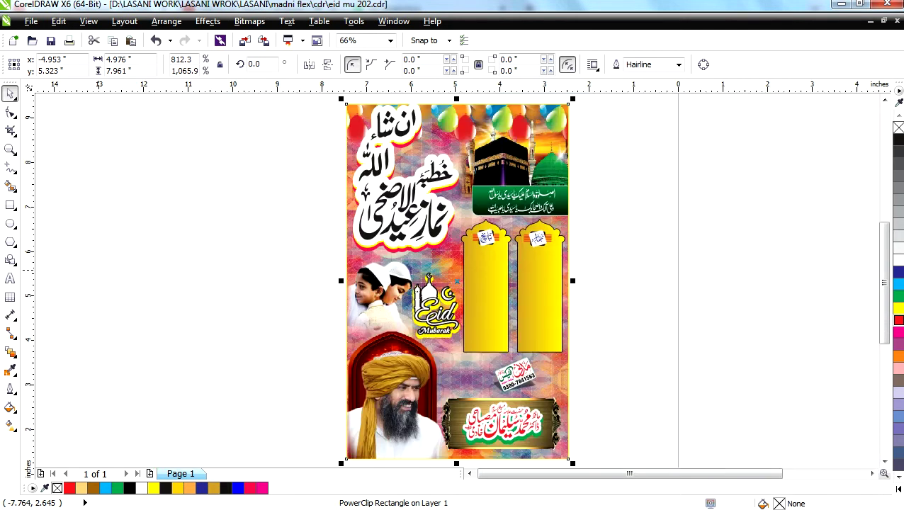
{"action": "left_click", "coordinate": [126, 260]}
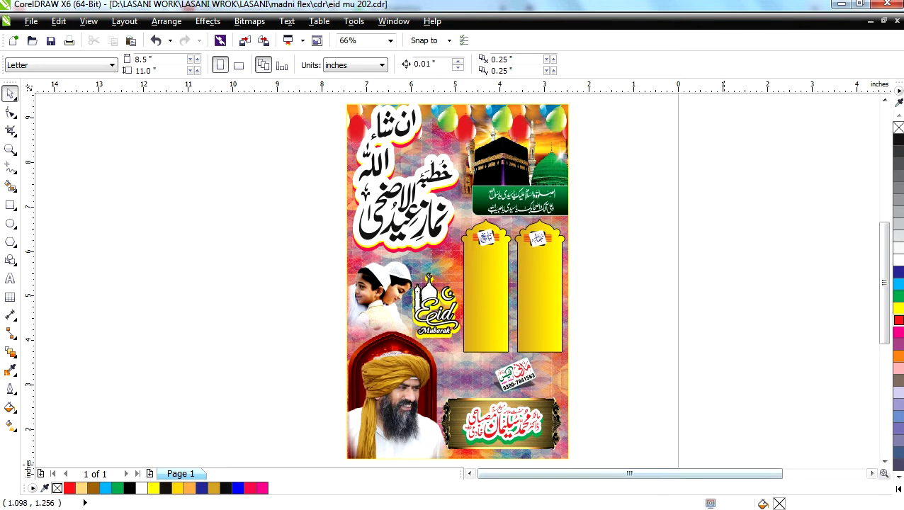
Step: Move the right arch panel's blue lettering, white rounded square and black rounded square onto the empty canvas beside the poster
{"action": "left_click_drag", "start_coordinate": [536, 239], "coordinate": [602, 251]}
{"action": "scroll", "coordinate": [602, 251], "scroll_direction": "up", "scroll_amount": 1}
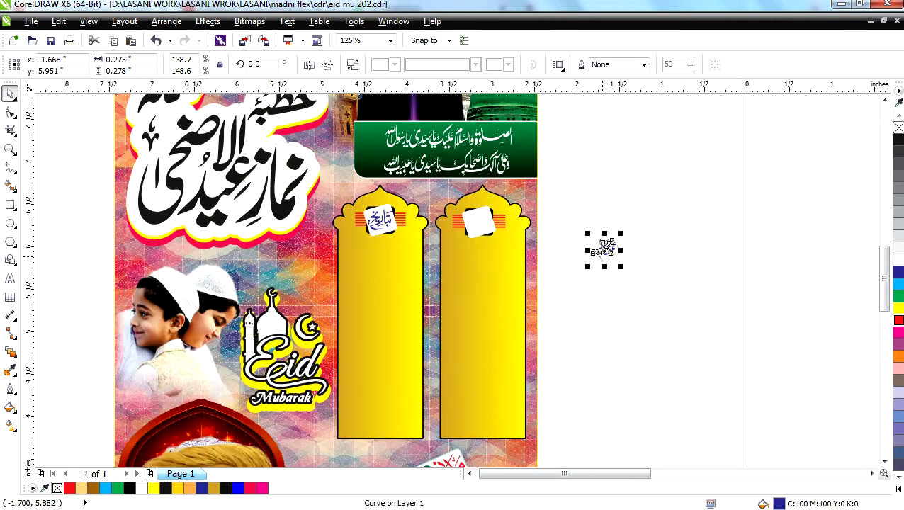
{"action": "key", "text": "shift+F2"}
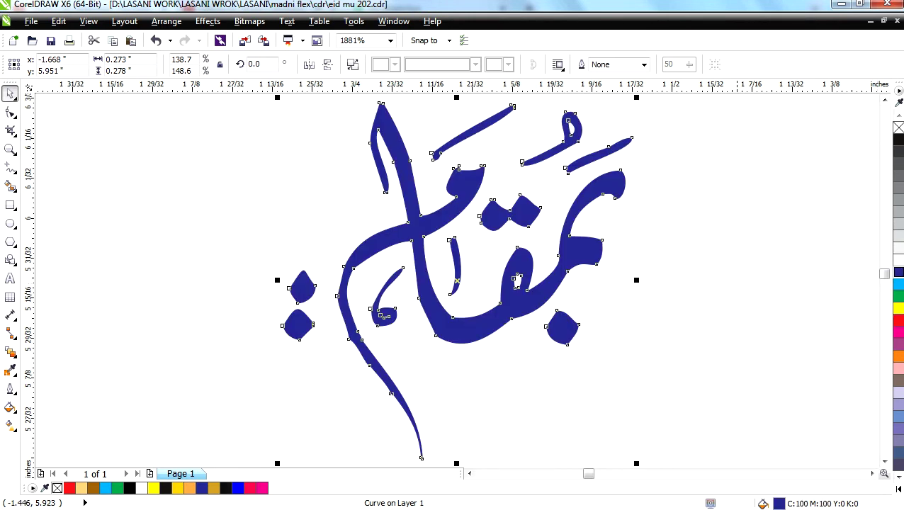
{"action": "key", "text": "F3"}
{"action": "left_click", "coordinate": [410, 222]}
{"action": "left_click_drag", "start_coordinate": [409, 222], "coordinate": [658, 188]}
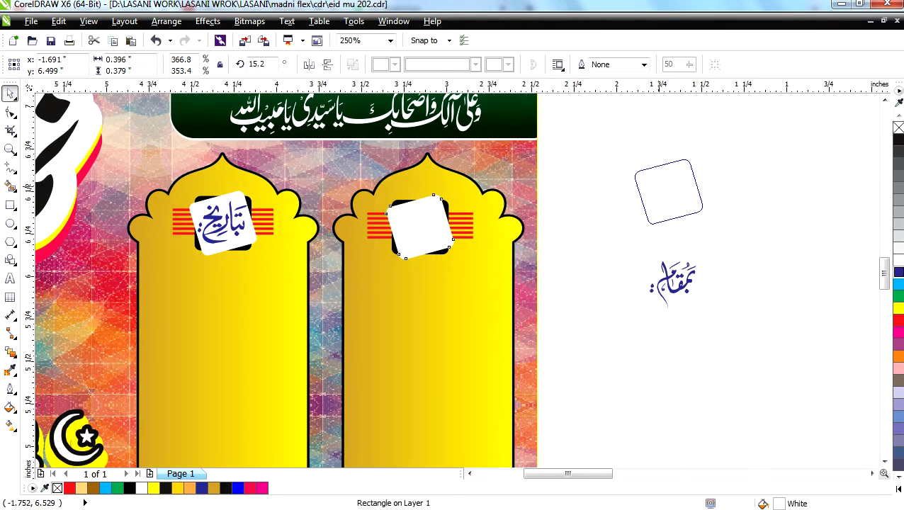
{"action": "left_click_drag", "start_coordinate": [430, 220], "coordinate": [753, 370]}
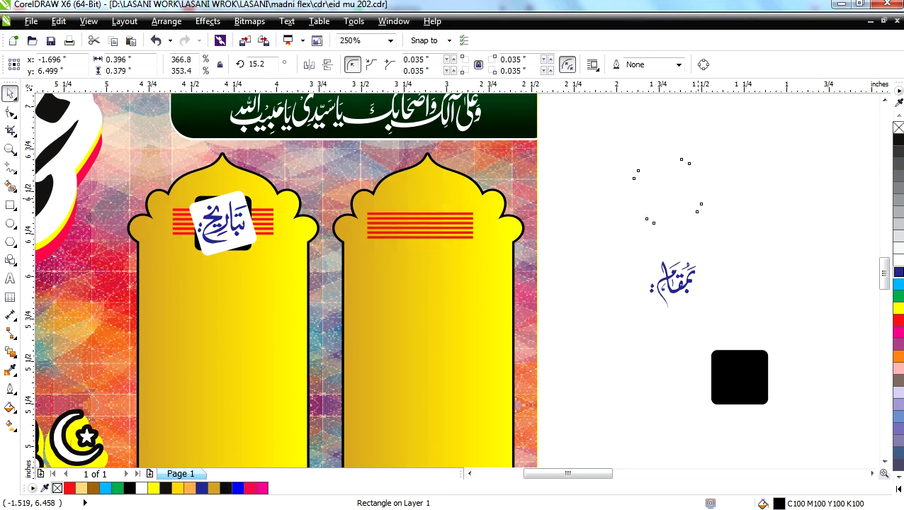
Step: Fill the loose white rounded square with green, then move the right panel's red stripes beside the poster and ungroup them
{"action": "left_click", "coordinate": [696, 191]}
{"action": "left_click", "coordinate": [899, 297]}
{"action": "left_click_drag", "start_coordinate": [420, 226], "coordinate": [616, 350]}
{"action": "left_click", "coordinate": [352, 65]}
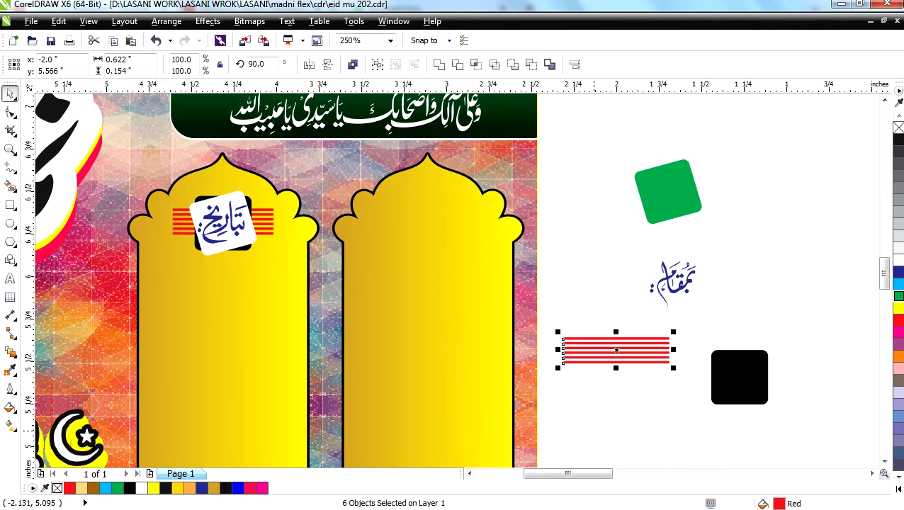
Step: Spread the ungrouped red stripes apart vertically as separate bars
{"action": "key", "text": "shift+F2"}
{"action": "left_click", "coordinate": [578, 446]}
{"action": "left_click_drag", "start_coordinate": [502, 371], "coordinate": [549, 445]}
{"action": "left_click_drag", "start_coordinate": [566, 335], "coordinate": [579, 396]}
{"action": "left_click_drag", "start_coordinate": [561, 297], "coordinate": [560, 342]}
{"action": "left_click_drag", "start_coordinate": [549, 270], "coordinate": [534, 113]}
{"action": "left_click_drag", "start_coordinate": [535, 191], "coordinate": [528, 297]}
{"action": "left_click_drag", "start_coordinate": [549, 235], "coordinate": [549, 242]}
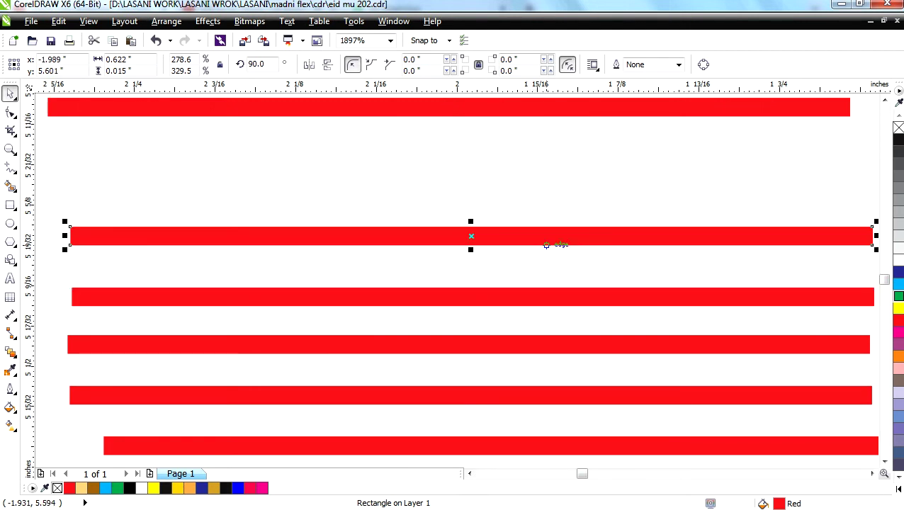
Step: Rotate all six loose red stripes together to 90 degrees
{"action": "scroll", "coordinate": [550, 243], "scroll_direction": "down", "scroll_amount": 3}
{"action": "left_click_drag", "start_coordinate": [244, 142], "coordinate": [832, 440]}
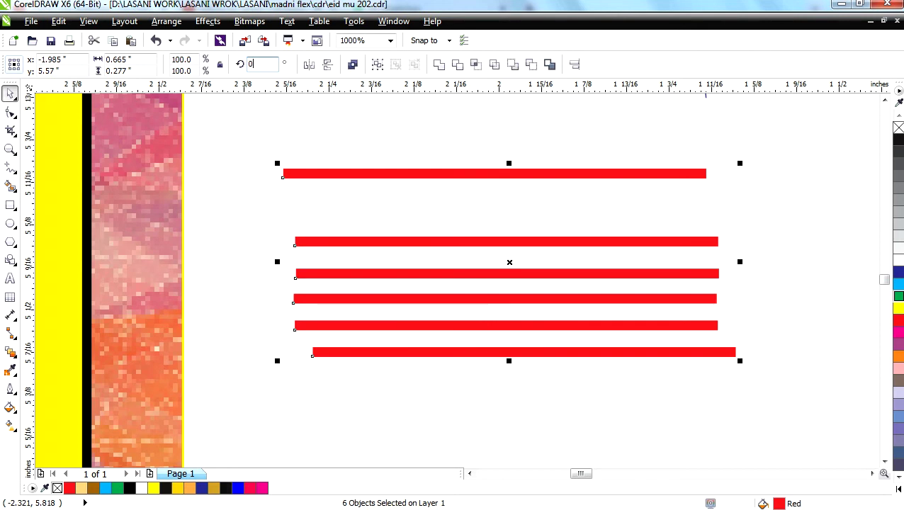
{"action": "type", "text": "90"}
{"action": "key", "text": "Return"}
{"action": "key", "text": "Escape"}
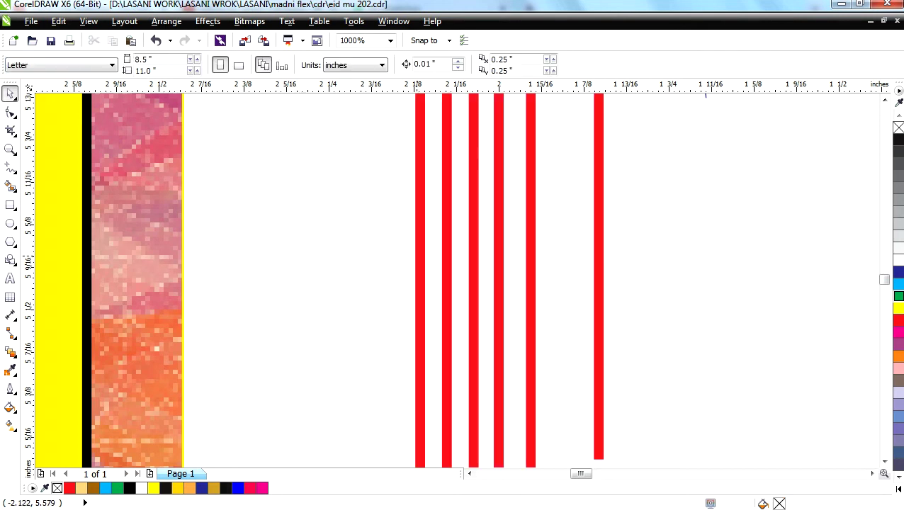
Step: Check the loose green and black squares and the two yellow arch panels by selecting them in pairs
{"action": "scroll", "coordinate": [551, 257], "scroll_direction": "down", "scroll_amount": 2}
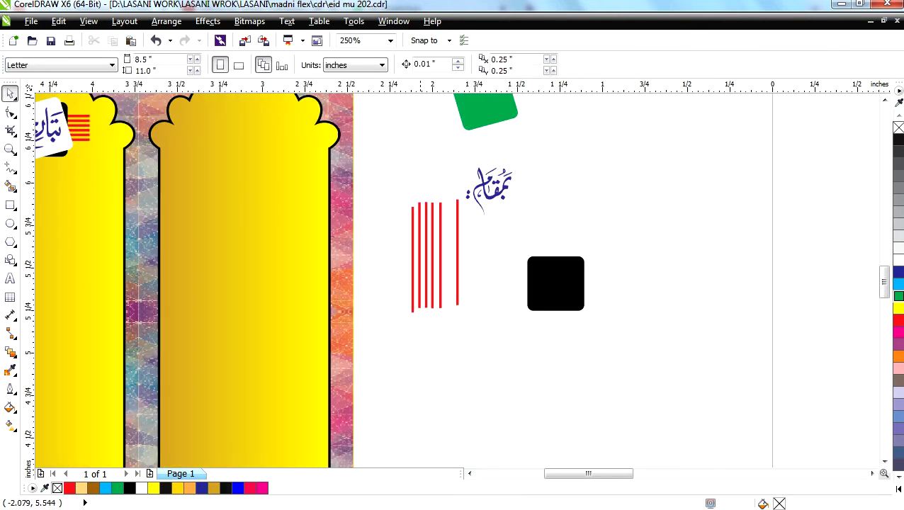
{"action": "scroll", "coordinate": [551, 256], "scroll_direction": "down", "scroll_amount": 1}
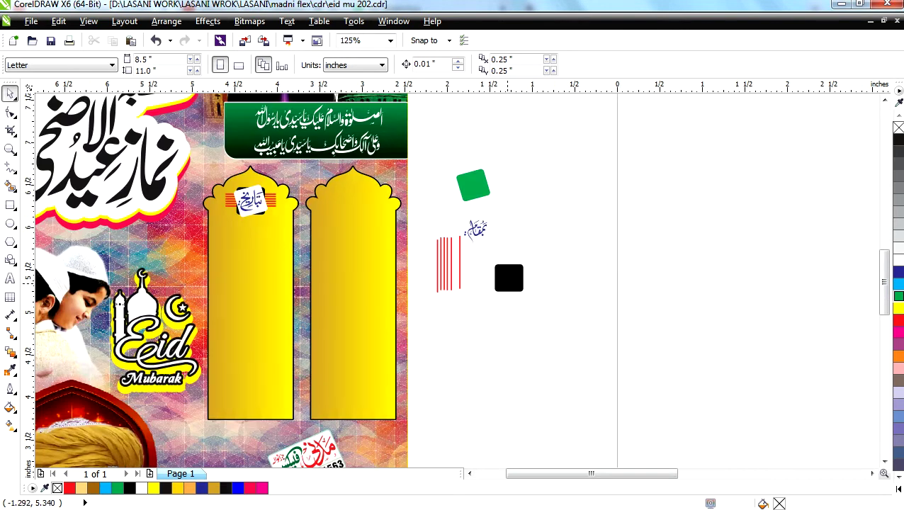
{"action": "left_click", "coordinate": [508, 278]}
{"action": "left_click", "coordinate": [473, 184], "text": "shift"}
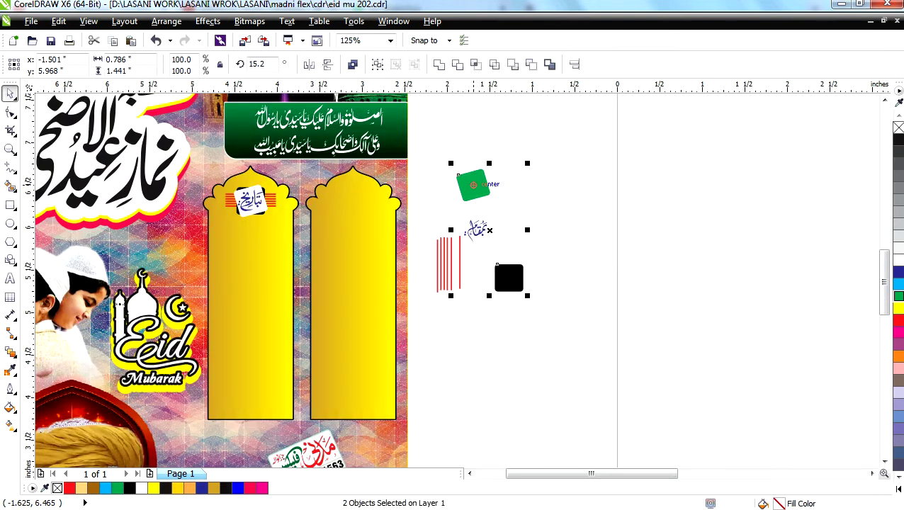
{"action": "left_click", "coordinate": [642, 237]}
{"action": "left_click", "coordinate": [341, 256]}
{"action": "left_click", "coordinate": [255, 267], "text": "shift"}
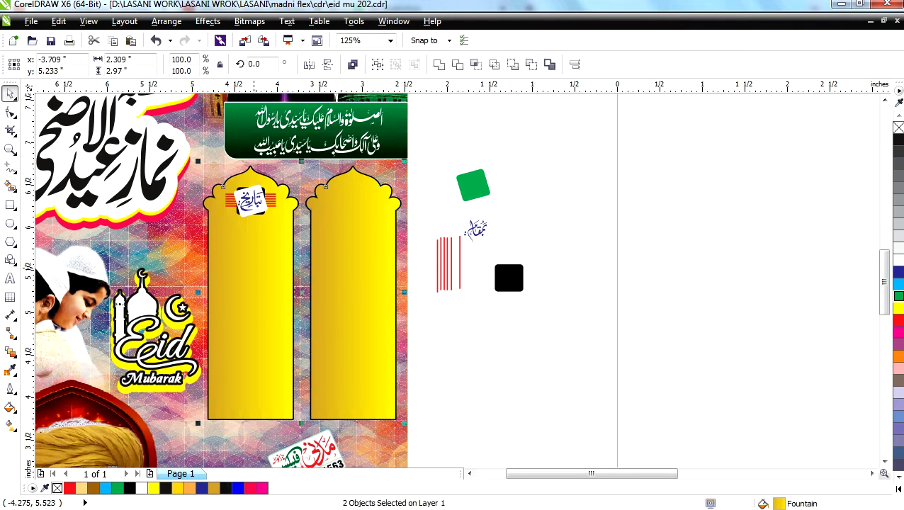
{"action": "key", "text": "Escape"}
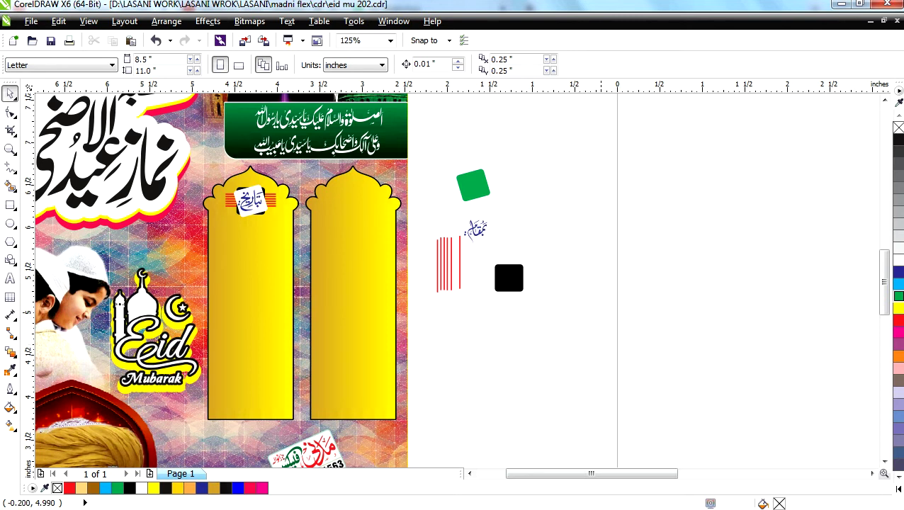
Step: Place the right yellow arch panel slightly closer to the left one, undoing the stray move
{"action": "left_click", "coordinate": [344, 348]}
{"action": "left_click_drag", "start_coordinate": [344, 348], "coordinate": [340, 397]}
{"action": "key", "text": "ctrl+z"}
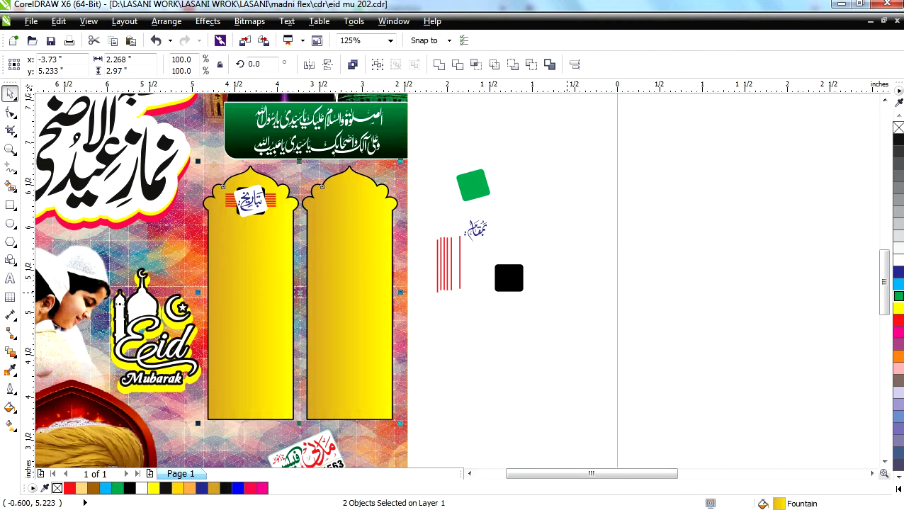
{"action": "key", "text": "Escape"}
{"action": "key", "text": "F4"}
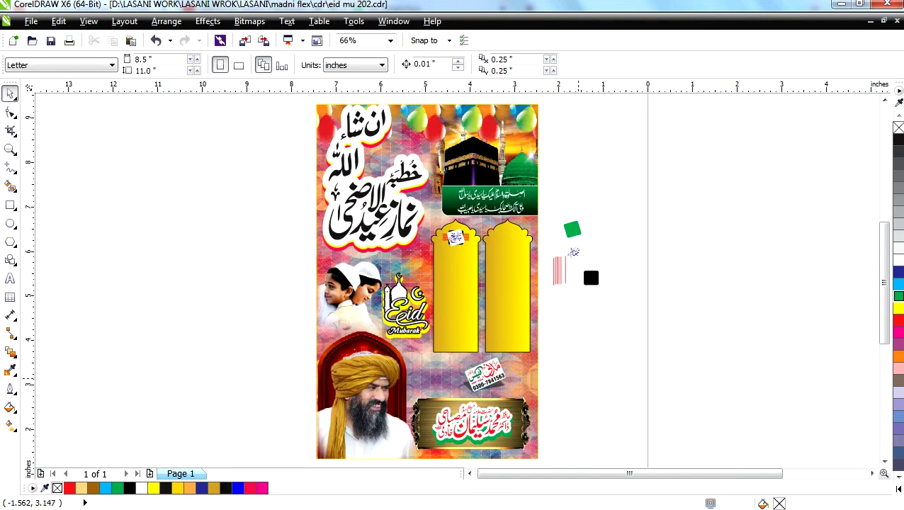
Step: Move the logo card and the left arch panel's blue lettering, badge squares and red stripes off the poster onto the empty canvas
{"action": "left_click_drag", "start_coordinate": [485, 375], "coordinate": [611, 340]}
{"action": "left_click_drag", "start_coordinate": [456, 237], "coordinate": [671, 259]}
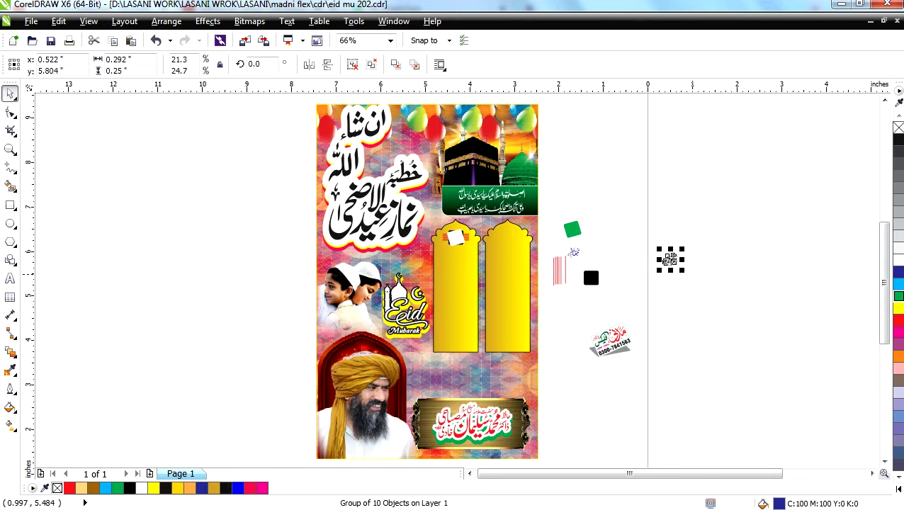
{"action": "scroll", "coordinate": [464, 236], "scroll_direction": "up", "scroll_amount": 8}
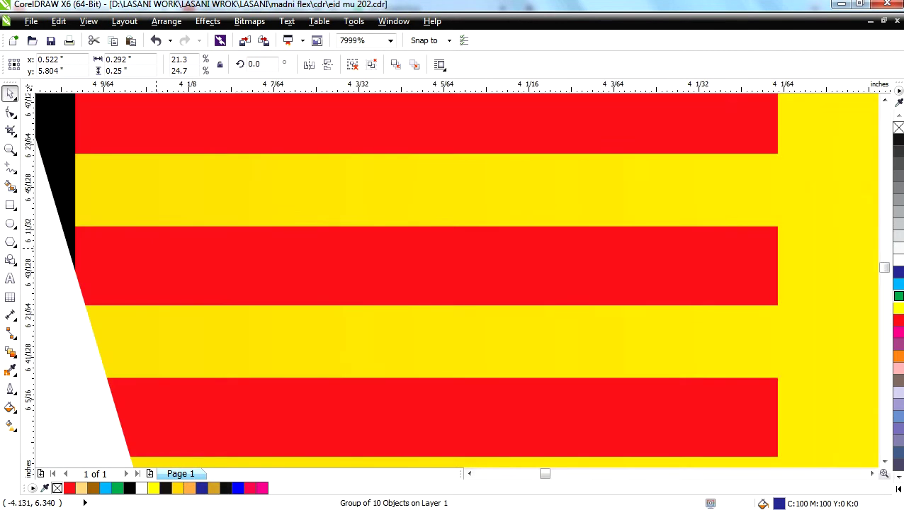
{"action": "left_click", "coordinate": [47, 218]}
{"action": "left_click", "coordinate": [63, 202], "text": "shift"}
{"action": "scroll", "coordinate": [64, 191], "scroll_direction": "down", "scroll_amount": 5}
{"action": "left_click_drag", "start_coordinate": [64, 190], "coordinate": [654, 199]}
{"action": "left_click", "coordinate": [698, 202]}
{"action": "scroll", "coordinate": [686, 234], "scroll_direction": "down", "scroll_amount": 1}
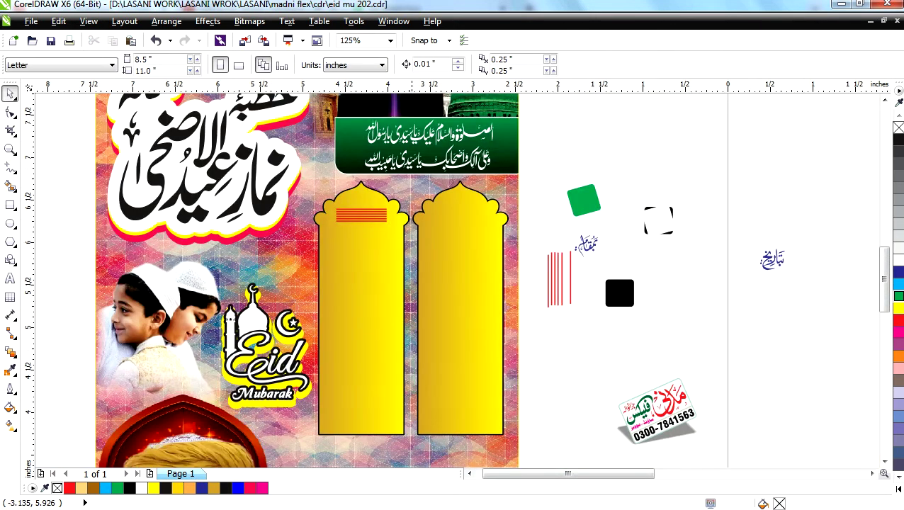
{"action": "left_click_drag", "start_coordinate": [362, 217], "coordinate": [721, 322]}
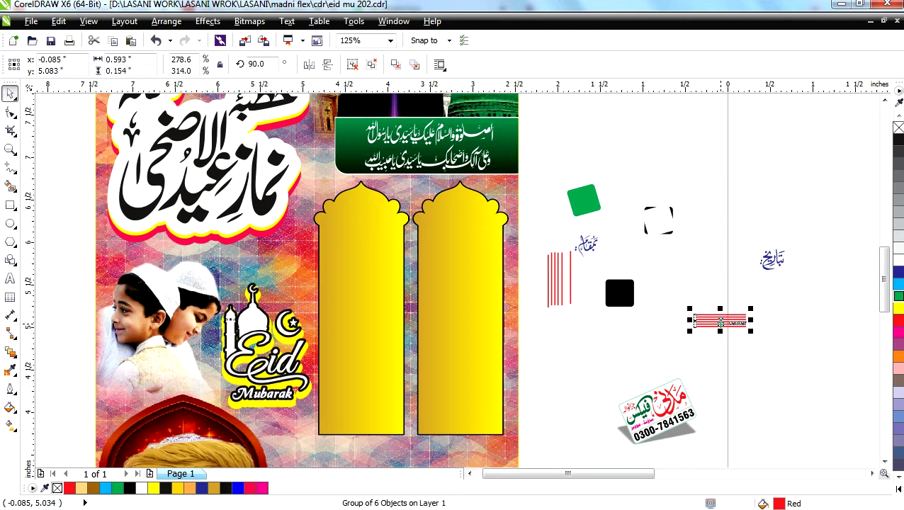
Step: Reset the rotation of the selected group of six red stripes to 0 degrees
{"action": "double_click", "coordinate": [257, 64]}
{"action": "type", "text": "0"}
{"action": "key", "text": "Return"}
{"action": "scroll", "coordinate": [720, 318], "scroll_direction": "down", "scroll_amount": 2}
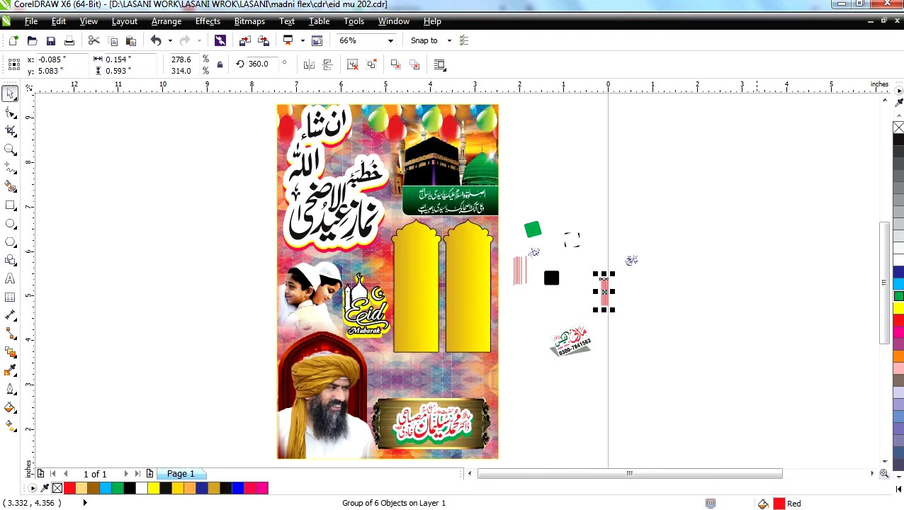
Step: Ungroup the six upright red stripes and spread five of them apart one by one across the empty canvas
{"action": "left_click", "coordinate": [741, 256]}
{"action": "left_click", "coordinate": [501, 285]}
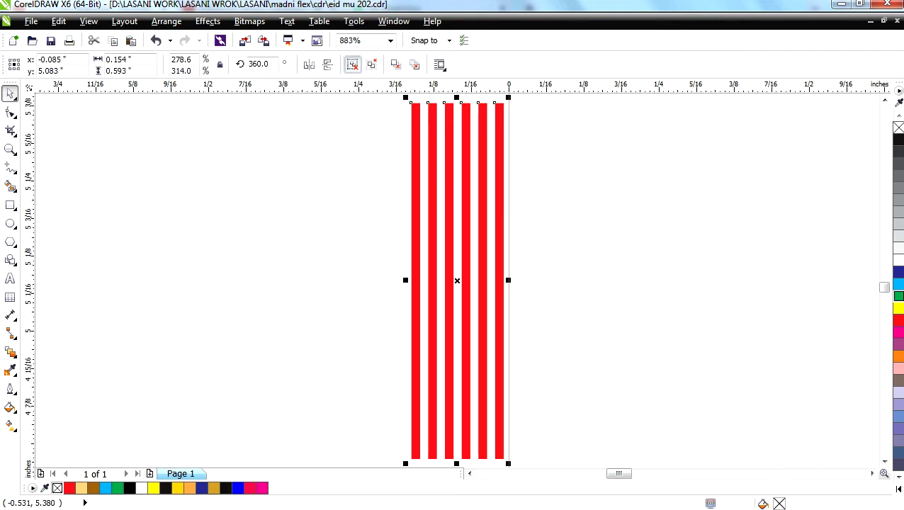
{"action": "left_click", "coordinate": [352, 64]}
{"action": "left_click", "coordinate": [385, 189]}
{"action": "left_click_drag", "start_coordinate": [432, 235], "coordinate": [282, 282]}
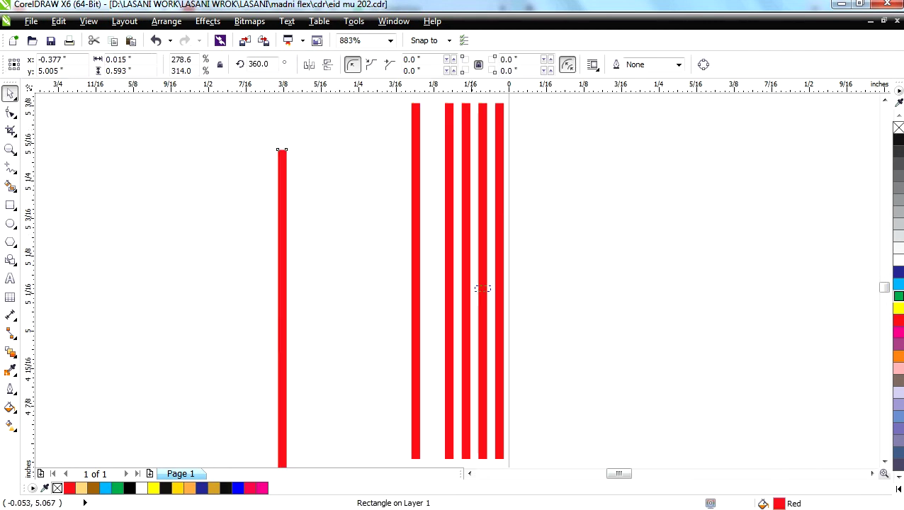
{"action": "left_click", "coordinate": [384, 291]}
{"action": "left_click_drag", "start_coordinate": [447, 292], "coordinate": [740, 292]}
{"action": "left_click_drag", "start_coordinate": [359, 296], "coordinate": [432, 336]}
{"action": "left_click_drag", "start_coordinate": [465, 104], "coordinate": [326, 120]}
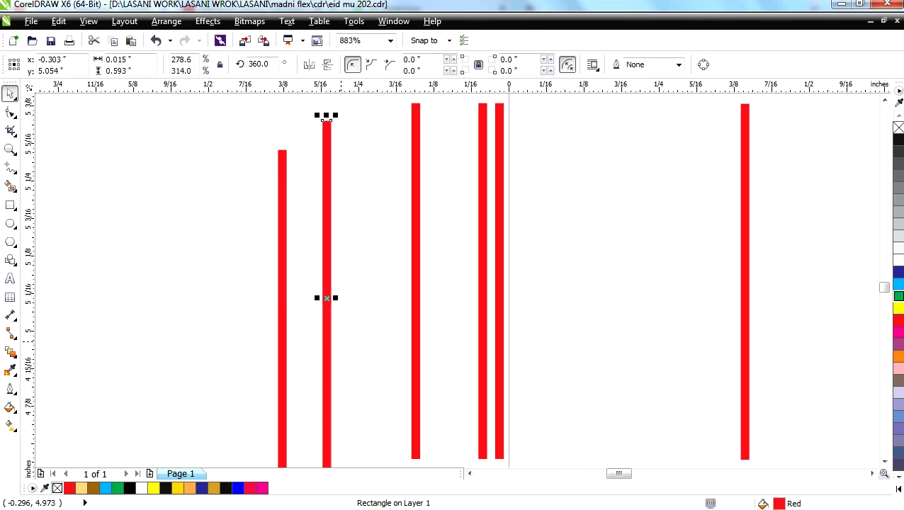
{"action": "left_click_drag", "start_coordinate": [505, 316], "coordinate": [607, 300]}
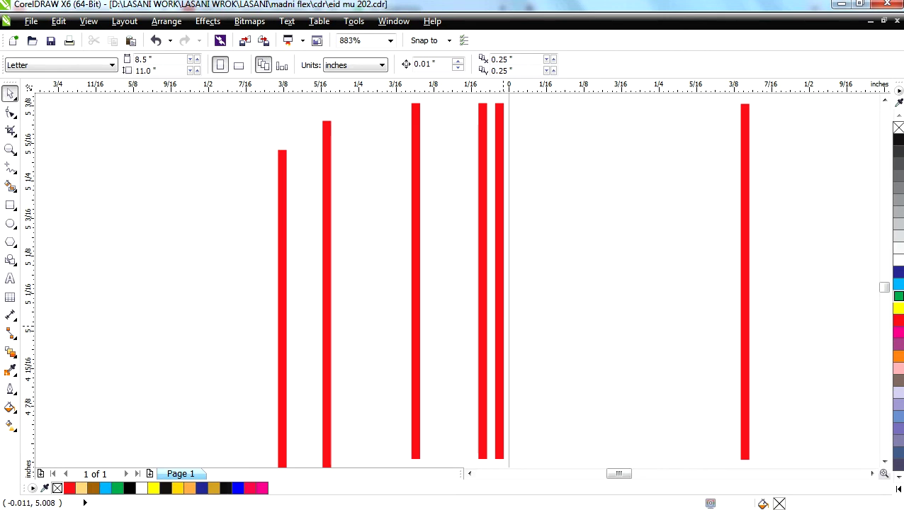
{"action": "left_click_drag", "start_coordinate": [502, 327], "coordinate": [618, 283]}
{"action": "left_click_drag", "start_coordinate": [481, 281], "coordinate": [571, 249]}
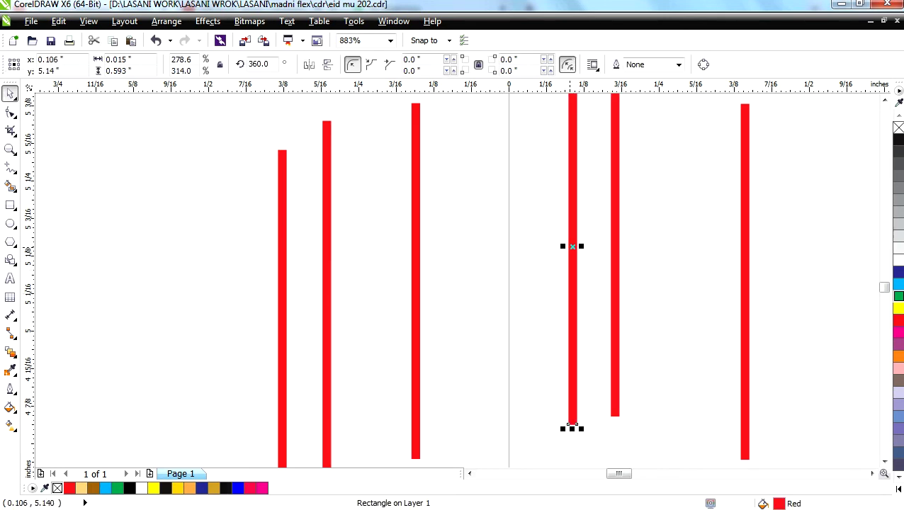
Step: Move both yellow arch panels off the poster onto the blank page and flip one vertically below the other
{"action": "key", "text": "F3"}
{"action": "left_click", "coordinate": [389, 255]}
{"action": "left_click_drag", "start_coordinate": [249, 236], "coordinate": [647, 358]}
{"action": "left_click_drag", "start_coordinate": [654, 389], "coordinate": [639, 412]}
{"action": "left_click", "coordinate": [328, 65]}
{"action": "scroll", "coordinate": [627, 289], "scroll_direction": "down", "scroll_amount": 1}
{"action": "scroll", "coordinate": [653, 350], "scroll_direction": "up", "scroll_amount": 1}
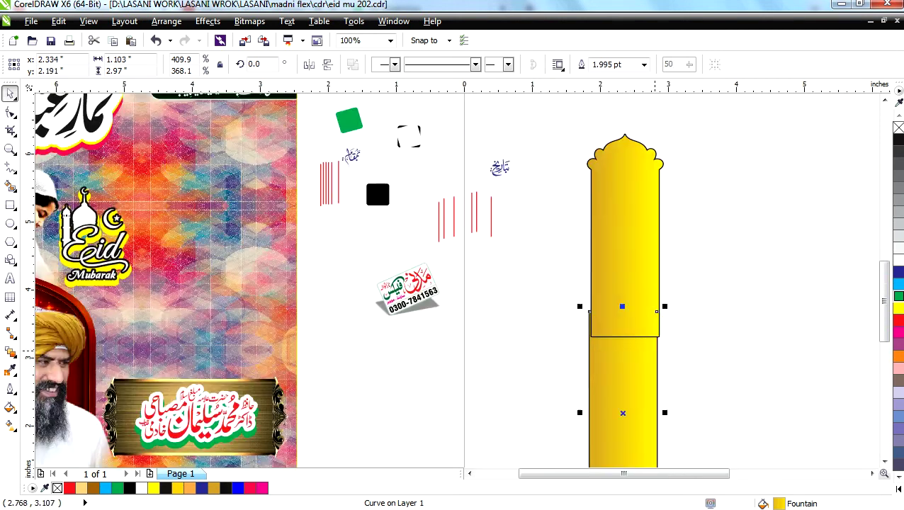
Step: Nudge the flipped yellow panel right and down until its sides line up with the upper panel
{"action": "key", "text": "Right"}
{"action": "key", "text": "Down"}
{"action": "key", "text": "Down"}
{"action": "key", "text": "Down"}
{"action": "key", "text": "Down"}
{"action": "key", "text": "Down"}
{"action": "key", "text": "Down"}
{"action": "key", "text": "Down"}
{"action": "key", "text": "Down"}
{"action": "key", "text": "Down"}
{"action": "key", "text": "Down"}
{"action": "key", "text": "Down"}
{"action": "key", "text": "Down"}
{"action": "key", "text": "Down"}
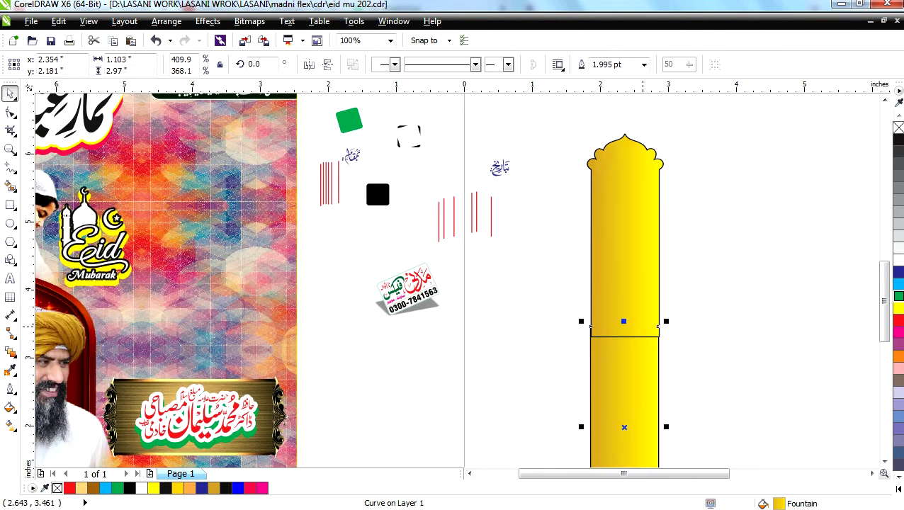
Step: Remove the black outline from both yellow arch panels
{"action": "right_click", "coordinate": [899, 127]}
{"action": "left_click", "coordinate": [646, 274]}
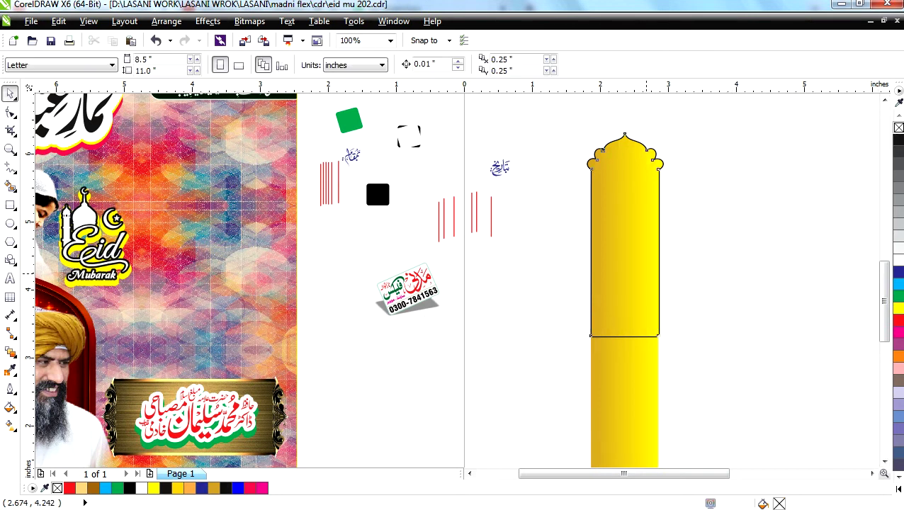
{"action": "key", "text": "Escape"}
{"action": "scroll", "coordinate": [768, 256], "scroll_direction": "down", "scroll_amount": 1}
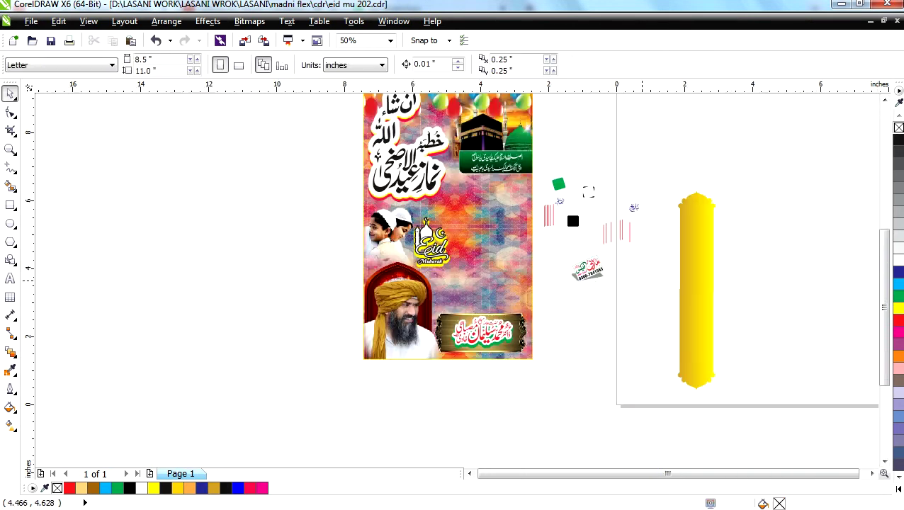
Step: Rotate the two joined yellow panels together to 90 degrees and place them slightly lower on the page
{"action": "left_click", "coordinate": [687, 265]}
{"action": "left_click", "coordinate": [696, 333], "text": "shift"}
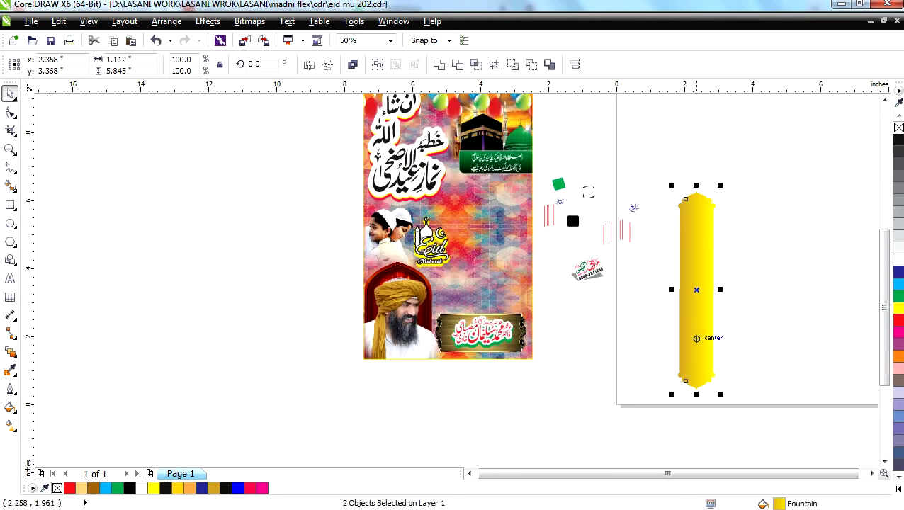
{"action": "key", "text": "Escape"}
{"action": "scroll", "coordinate": [775, 314], "scroll_direction": "up", "scroll_amount": 1}
{"action": "left_click_drag", "start_coordinate": [712, 181], "coordinate": [596, 458]}
{"action": "left_click_drag", "start_coordinate": [712, 425], "coordinate": [747, 428]}
{"action": "double_click", "coordinate": [254, 63]}
{"action": "type", "text": "90"}
{"action": "key", "text": "Return"}
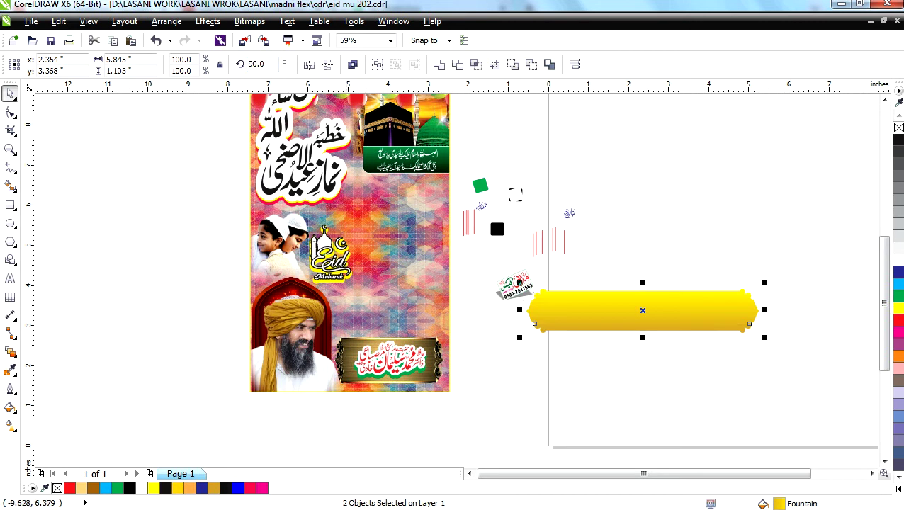
{"action": "key", "text": "shift+F2"}
{"action": "left_click_drag", "start_coordinate": [588, 288], "coordinate": [595, 336]}
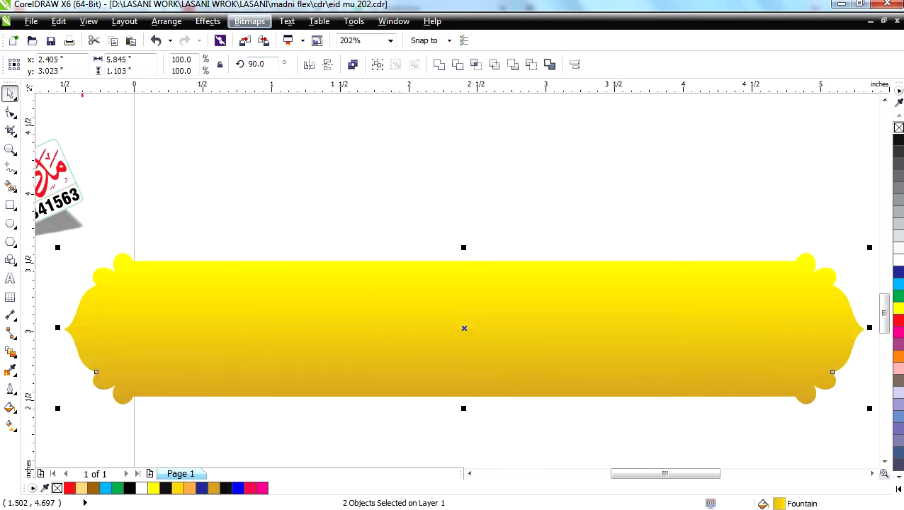
Step: Try combining the two yellow panels, undo it, and place a copy of the pair about 0.12 inches lower
{"action": "left_click", "coordinate": [353, 65]}
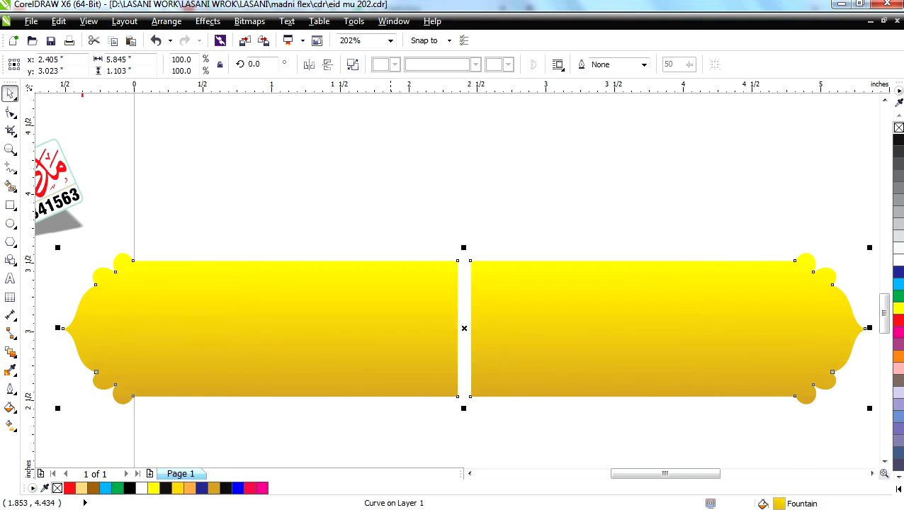
{"action": "key", "text": "ctrl+z"}
{"action": "scroll", "coordinate": [524, 316], "scroll_direction": "down", "scroll_amount": 1}
{"action": "left_click_drag", "start_coordinate": [524, 316], "coordinate": [525, 323]}
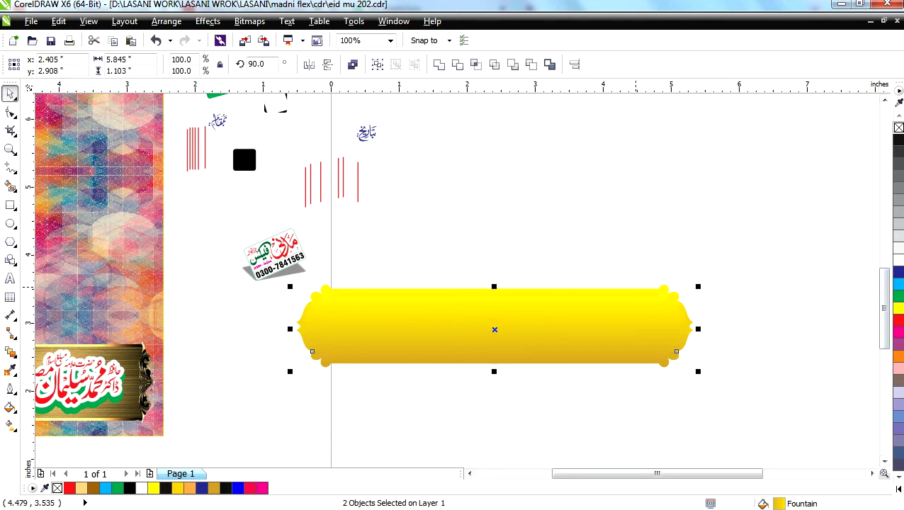
Step: Give the rear pair of yellow panels a thin black outline
{"action": "left_click", "coordinate": [635, 289]}
{"action": "left_click", "coordinate": [453, 337], "text": "shift"}
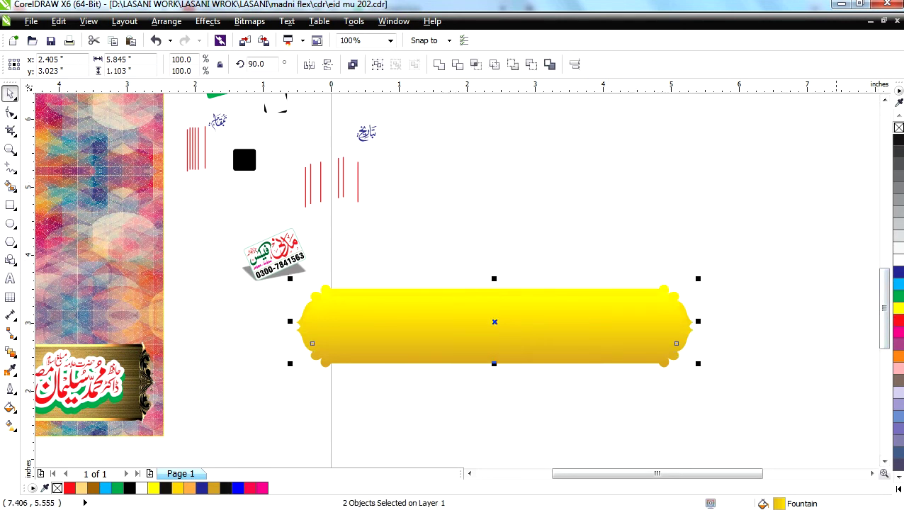
{"action": "right_click", "coordinate": [898, 140]}
{"action": "key", "text": "Escape"}
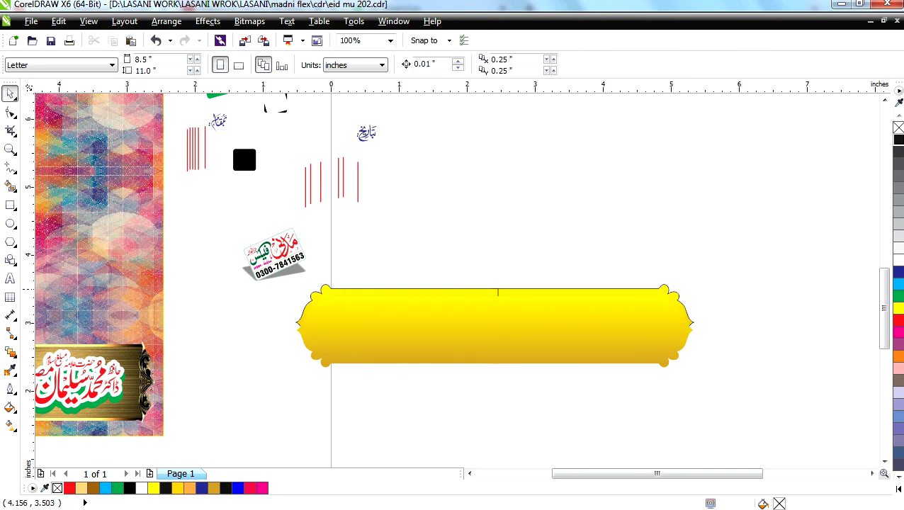
Step: Fill the rear pair of panels with rich black, C:100 M:100 Y:100 K:100, as a shadow behind the yellow pair
{"action": "left_click", "coordinate": [510, 289]}
{"action": "left_click", "coordinate": [476, 289], "text": "shift"}
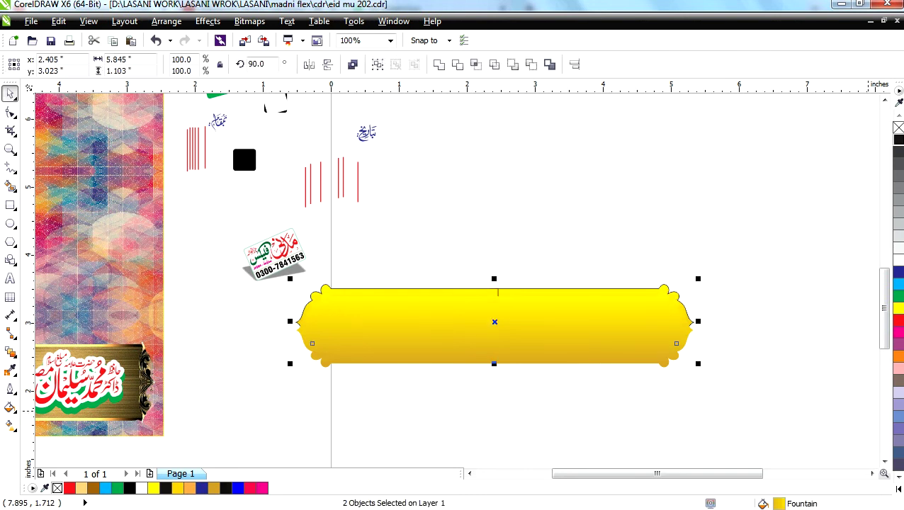
{"action": "left_click", "coordinate": [898, 489]}
{"action": "left_click", "coordinate": [895, 91]}
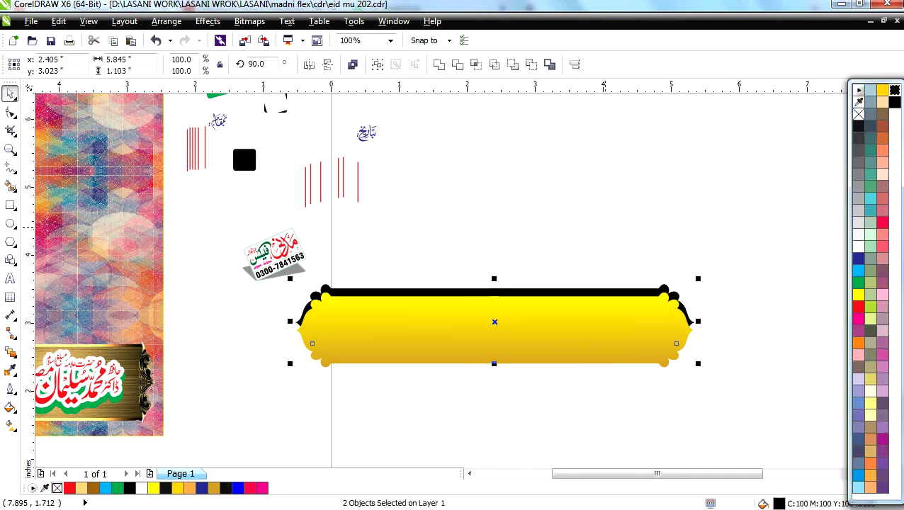
{"action": "key", "text": "Escape"}
{"action": "scroll", "coordinate": [701, 290], "scroll_direction": "down", "scroll_amount": 2}
{"action": "key", "text": "F4"}
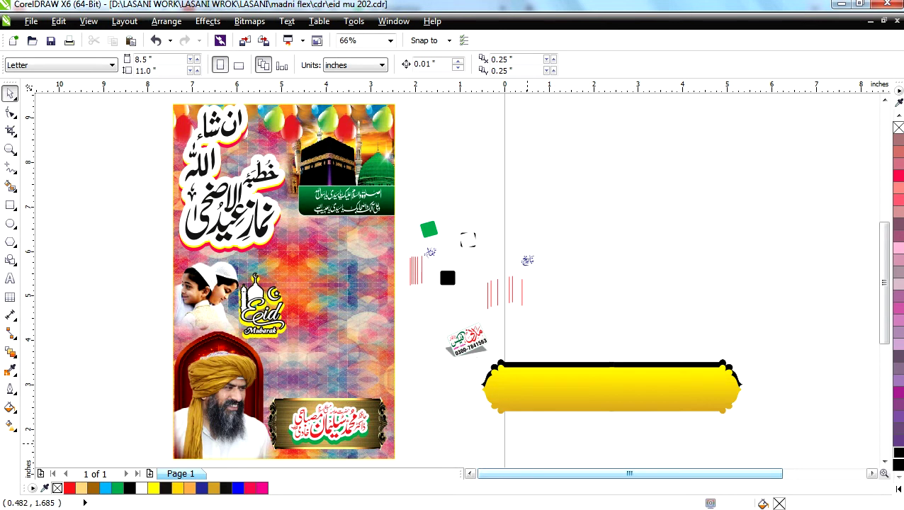
Step: Pull the two yellow and two black panel halves apart as four separate pieces on the page
{"action": "left_click", "coordinate": [461, 349]}
{"action": "left_click_drag", "start_coordinate": [558, 374], "coordinate": [559, 397]}
{"action": "left_click_drag", "start_coordinate": [657, 389], "coordinate": [795, 293]}
{"action": "left_click_drag", "start_coordinate": [592, 370], "coordinate": [626, 121]}
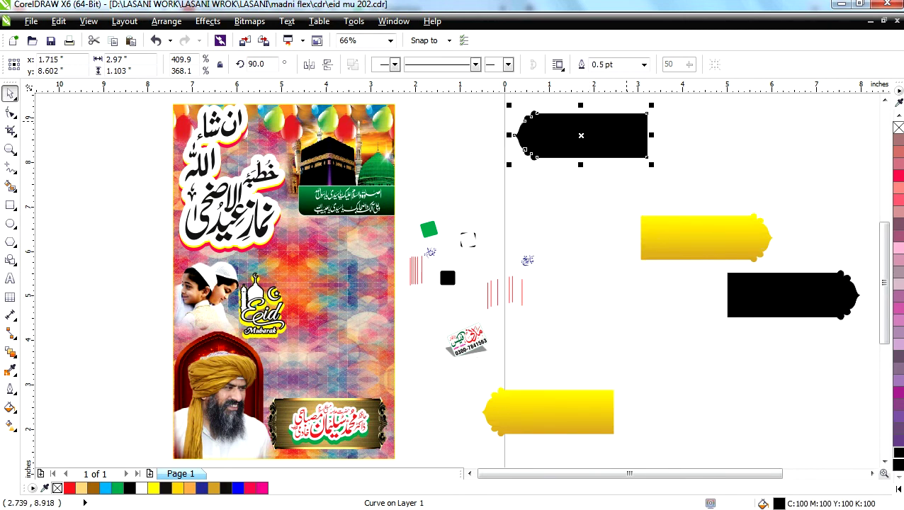
{"action": "left_click", "coordinate": [573, 239]}
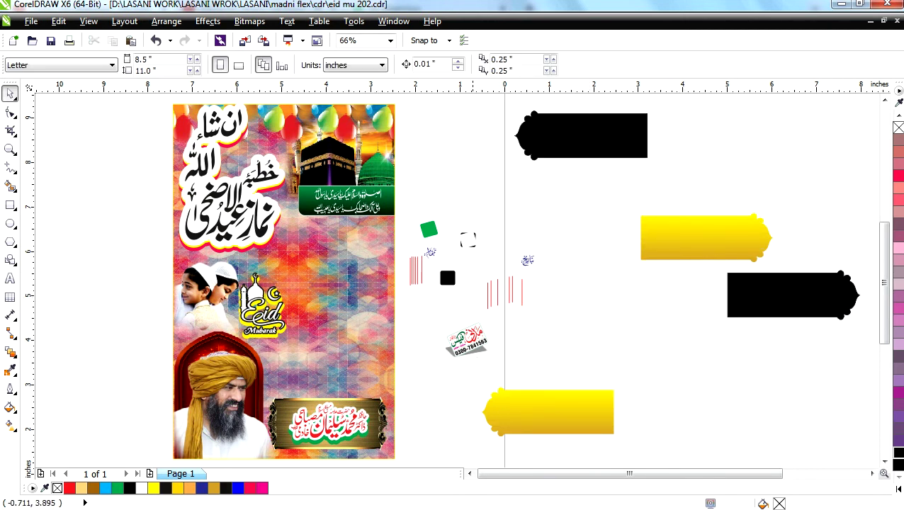
Step: Ungroup the logo card and move its phone number, grey shadow, green lettering and large red lettering apart
{"action": "left_click", "coordinate": [471, 343]}
{"action": "key", "text": "ctrl+u"}
{"action": "key", "text": "shift+F2"}
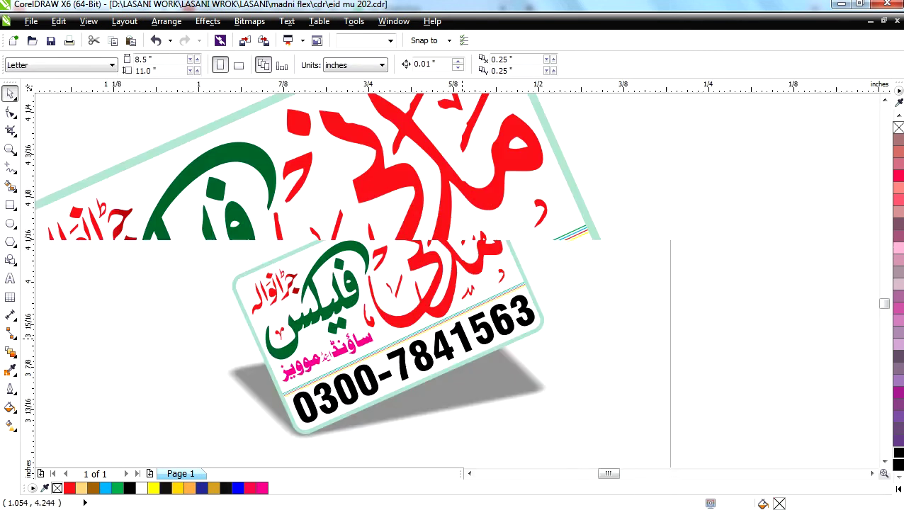
{"action": "scroll", "coordinate": [462, 338], "scroll_direction": "up", "scroll_amount": 2}
{"action": "scroll", "coordinate": [455, 269], "scroll_direction": "down", "scroll_amount": 3}
{"action": "left_click_drag", "start_coordinate": [455, 269], "coordinate": [740, 315]}
{"action": "left_click_drag", "start_coordinate": [497, 329], "coordinate": [236, 93]}
{"action": "left_click_drag", "start_coordinate": [351, 243], "coordinate": [684, 129]}
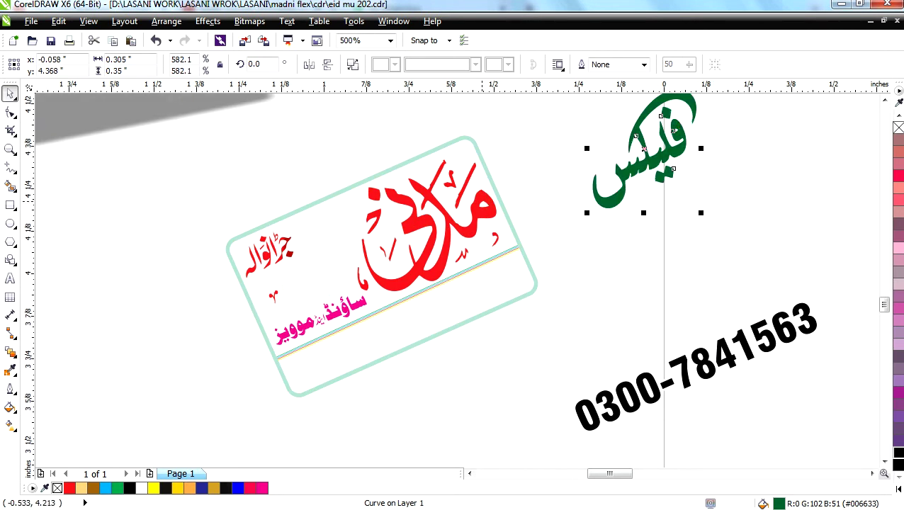
{"action": "left_click_drag", "start_coordinate": [411, 227], "coordinate": [113, 202]}
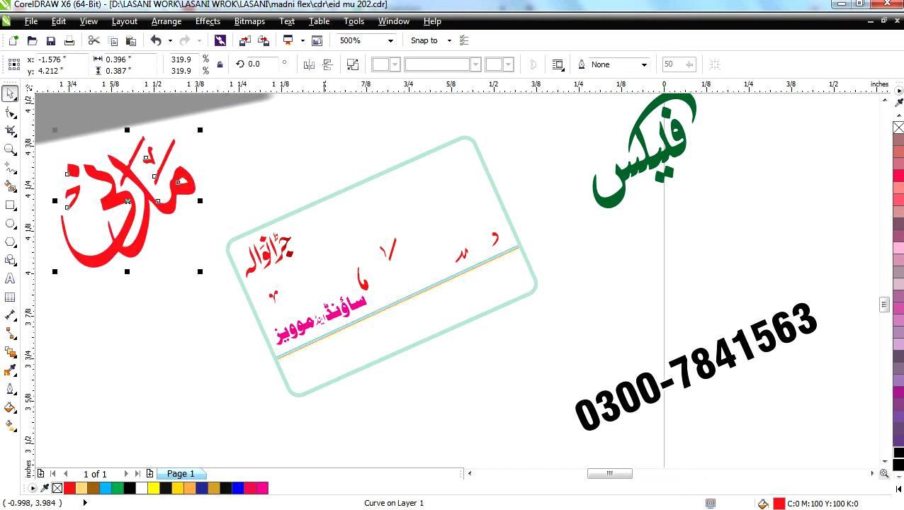
Step: Move the rounded card frame above the small lettering and open and close its PowerClip contents
{"action": "left_click_drag", "start_coordinate": [378, 352], "coordinate": [426, 114]}
{"action": "left_click", "coordinate": [416, 182]}
{"action": "left_click", "coordinate": [374, 172]}
{"action": "left_click", "coordinate": [374, 135]}
{"action": "left_click", "coordinate": [397, 183]}
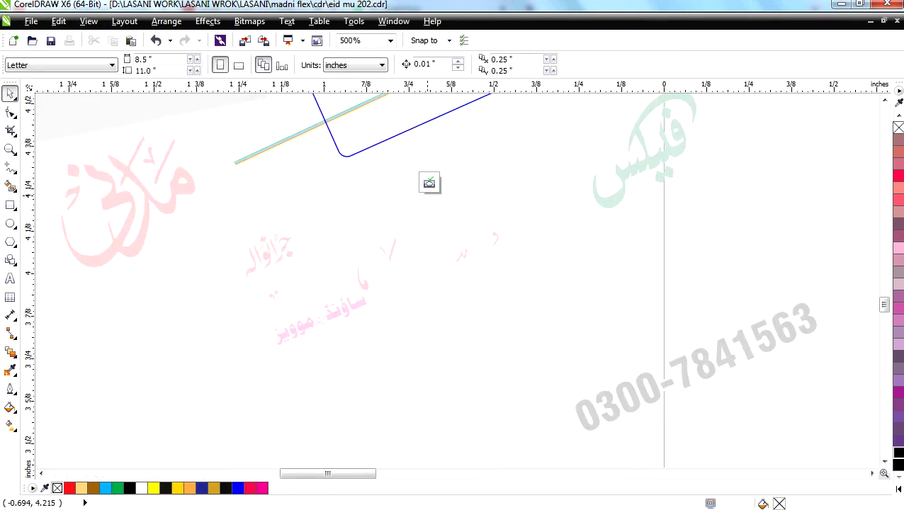
{"action": "left_click", "coordinate": [454, 182]}
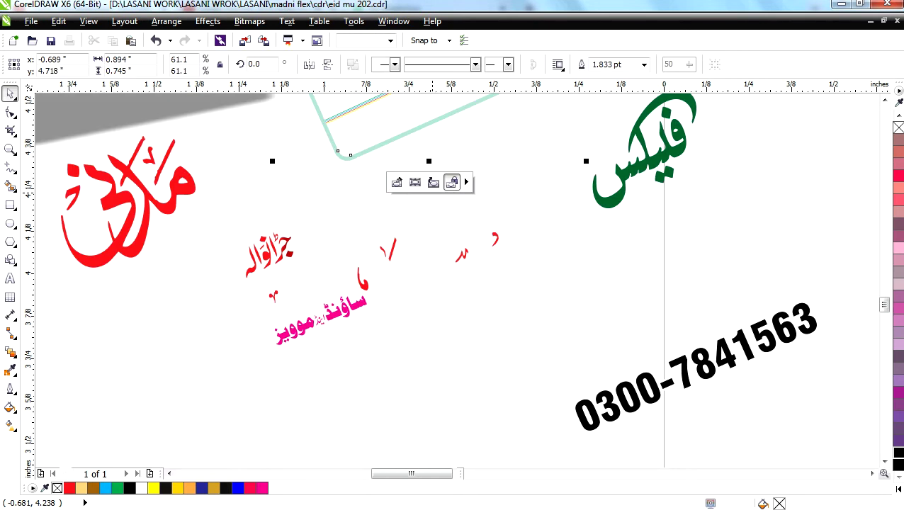
{"action": "left_click", "coordinate": [472, 328]}
Step: Move the card frame to the far side of the green lettering and the small pink lettering upward
{"action": "left_click_drag", "start_coordinate": [397, 134], "coordinate": [803, 125]}
{"action": "left_click", "coordinate": [413, 280]}
{"action": "left_click", "coordinate": [326, 325]}
{"action": "left_click_drag", "start_coordinate": [284, 346], "coordinate": [276, 152]}
{"action": "key", "text": "F4"}
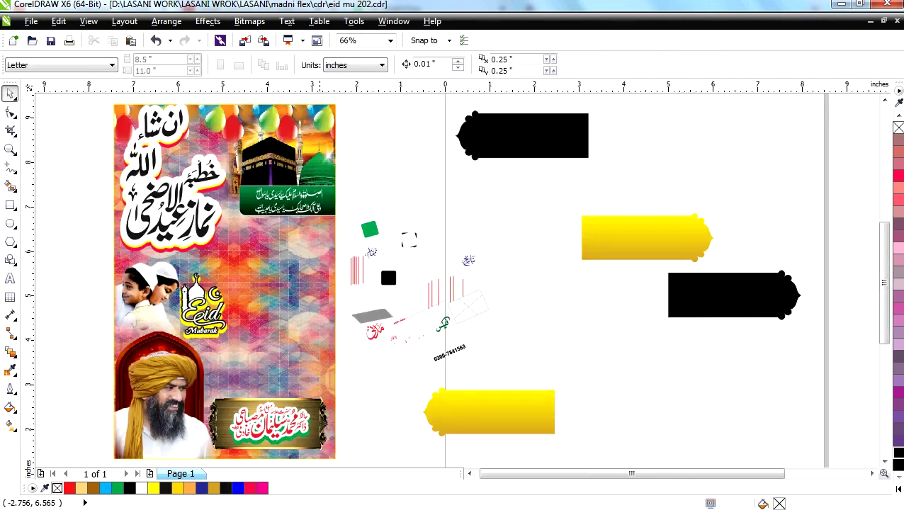
Step: Separate the poster heading's black lettering, yellow-outlined red lettering and pink-red backing onto the empty canvas beside the poster
{"action": "scroll", "coordinate": [228, 241], "scroll_direction": "up", "scroll_amount": 1}
{"action": "left_click_drag", "start_coordinate": [263, 202], "coordinate": [47, 168]}
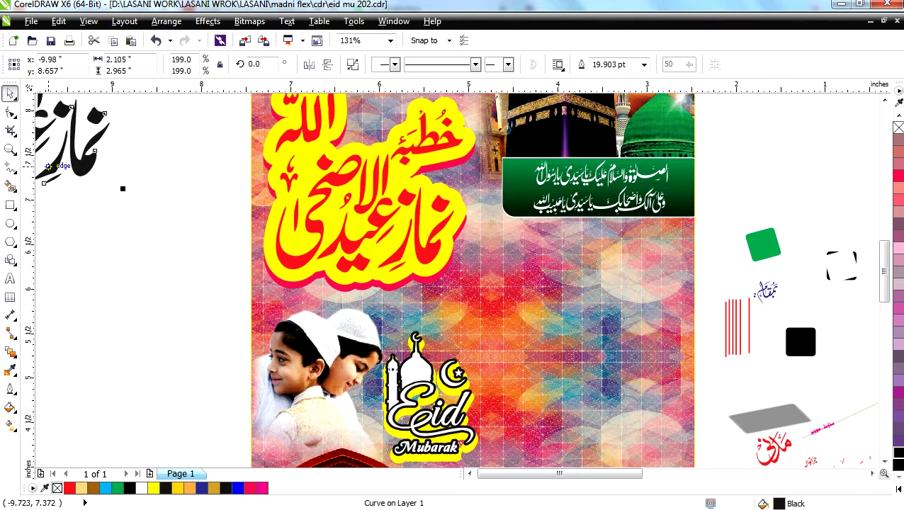
{"action": "scroll", "coordinate": [351, 213], "scroll_direction": "down", "scroll_amount": 2}
{"action": "left_click_drag", "start_coordinate": [327, 213], "coordinate": [41, 146]}
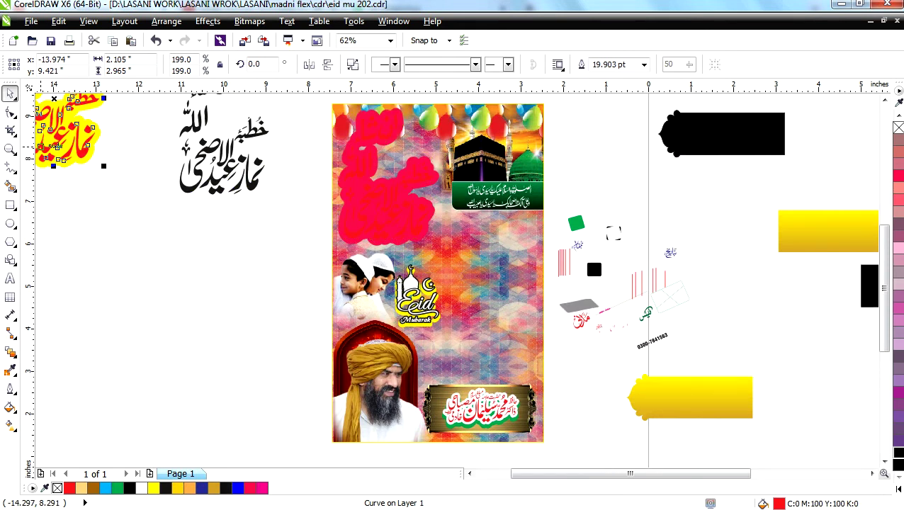
{"action": "right_click", "coordinate": [50, 144]}
{"action": "key", "text": "Escape"}
{"action": "left_click_drag", "start_coordinate": [366, 191], "coordinate": [94, 278]}
Step: Move both layers of the Eid Mubarak logo off the poster and fill the yellow-outlined layer with green
{"action": "left_click_drag", "start_coordinate": [399, 298], "coordinate": [210, 288]}
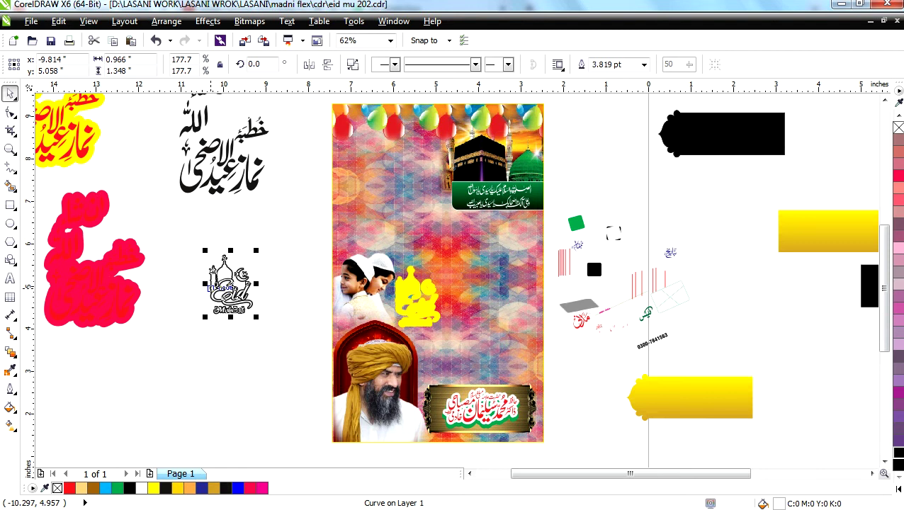
{"action": "left_click_drag", "start_coordinate": [407, 312], "coordinate": [205, 350]}
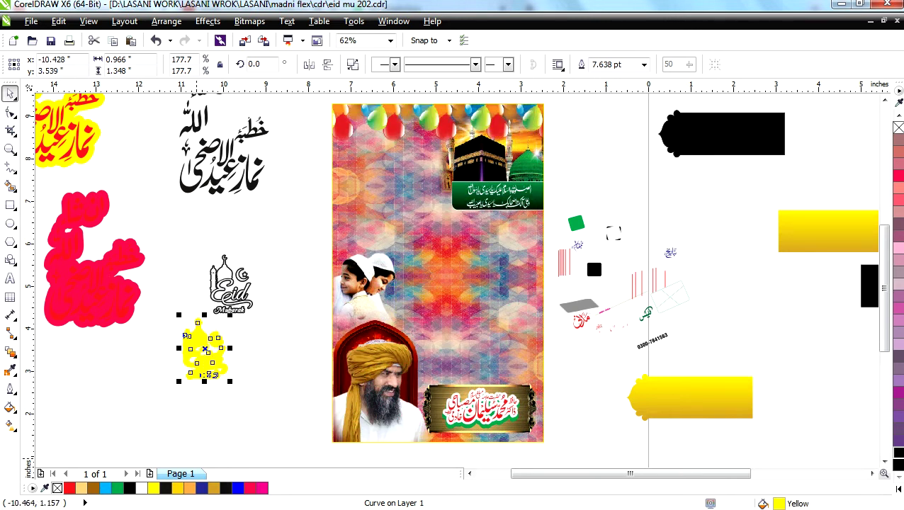
{"action": "left_click", "coordinate": [177, 487]}
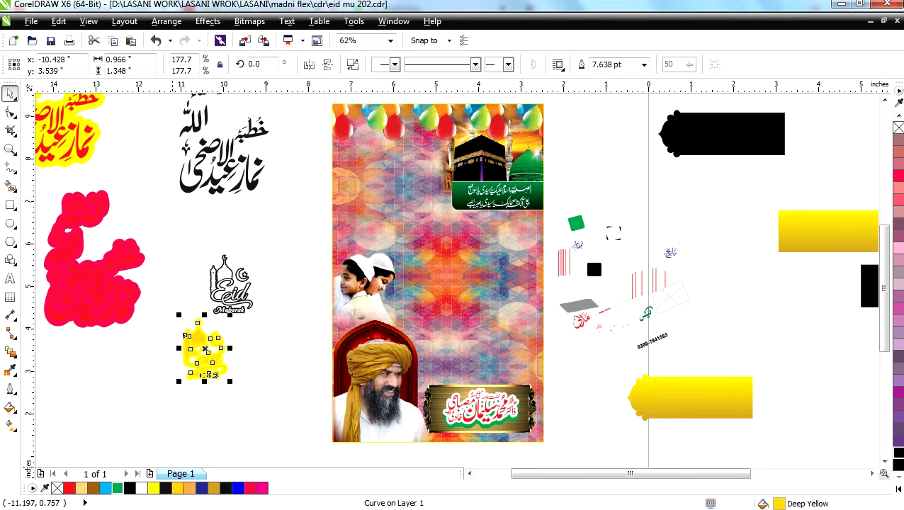
{"action": "left_click", "coordinate": [117, 487]}
{"action": "key", "text": "Escape"}
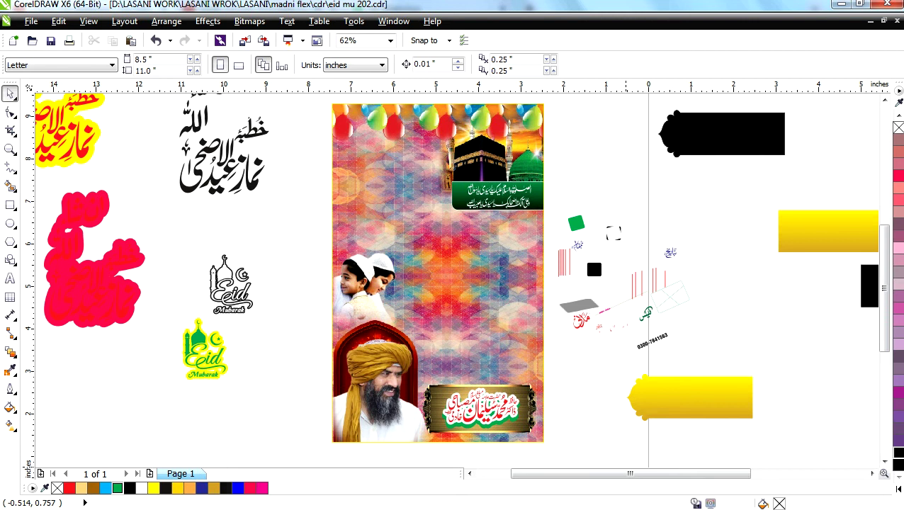
{"action": "key", "text": "alt+Tab"}
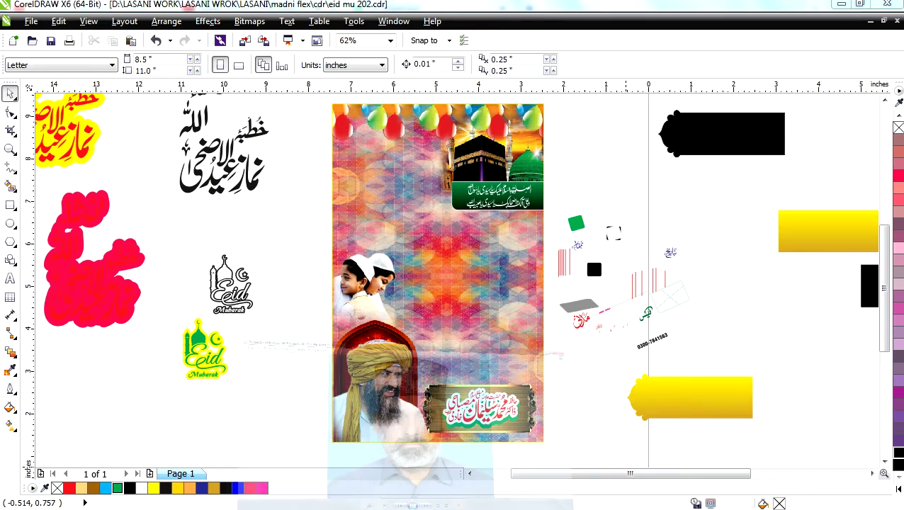
{"action": "left_click", "coordinate": [883, 4]}
{"action": "scroll", "coordinate": [424, 261], "scroll_direction": "up", "scroll_amount": 2}
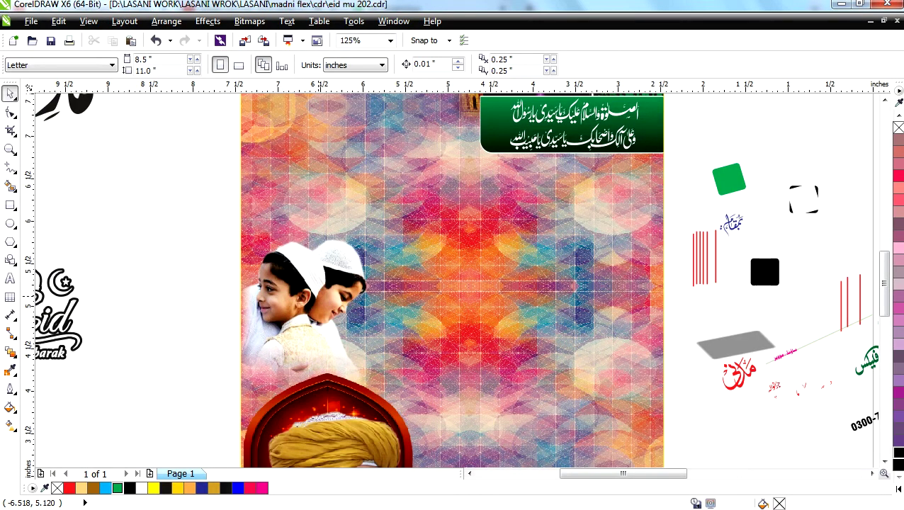
{"action": "key", "text": "alt+Tab"}
{"action": "key", "text": "alt+Tab"}
{"action": "left_click", "coordinate": [281, 509]}
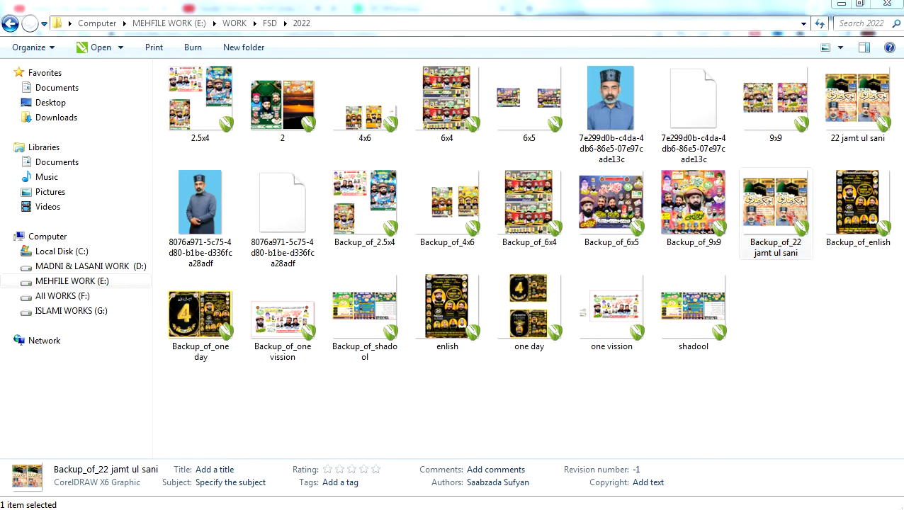
{"action": "left_click", "coordinate": [126, 447]}
{"action": "key", "text": "alt+Tab"}
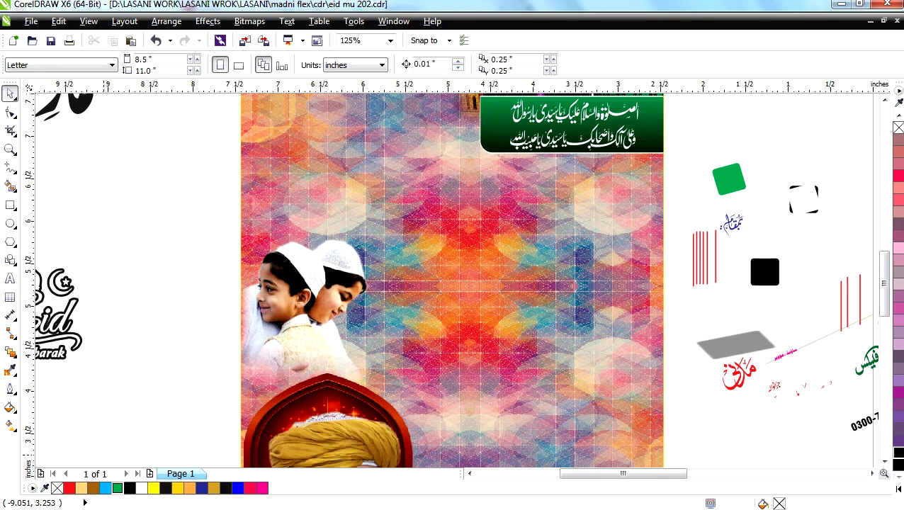
{"action": "key", "text": "F4"}
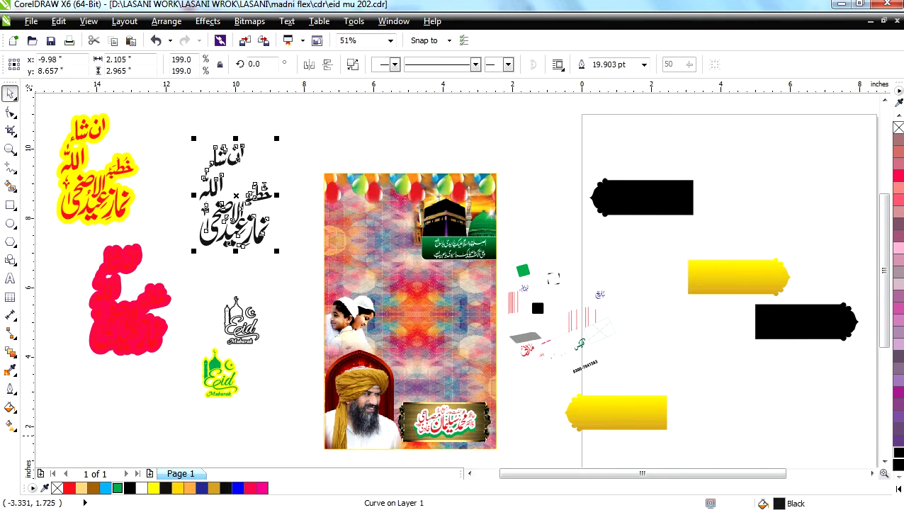
{"action": "double_click", "coordinate": [453, 431]}
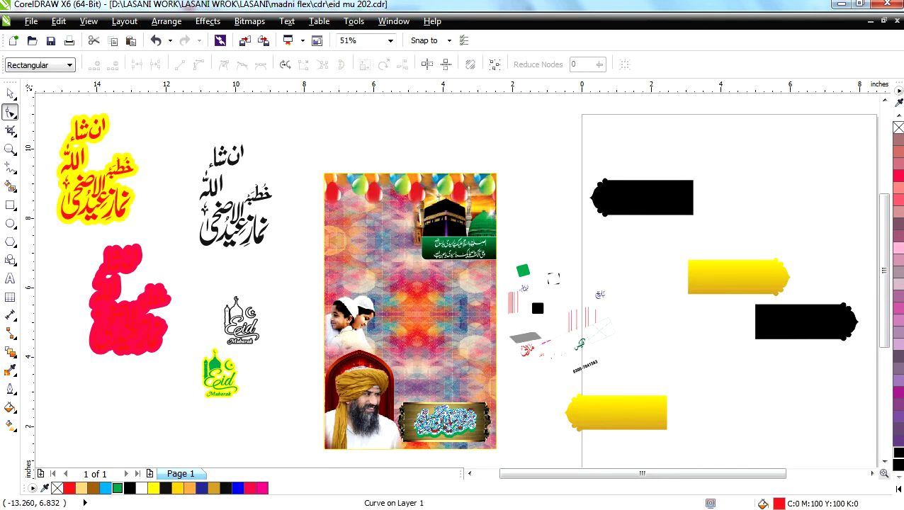
{"action": "key", "text": "space"}
Step: Write a note giving the password as 24 pt Arial text on the empty canvas far from the poster
{"action": "left_click", "coordinate": [10, 278]}
{"action": "left_click", "coordinate": [68, 372]}
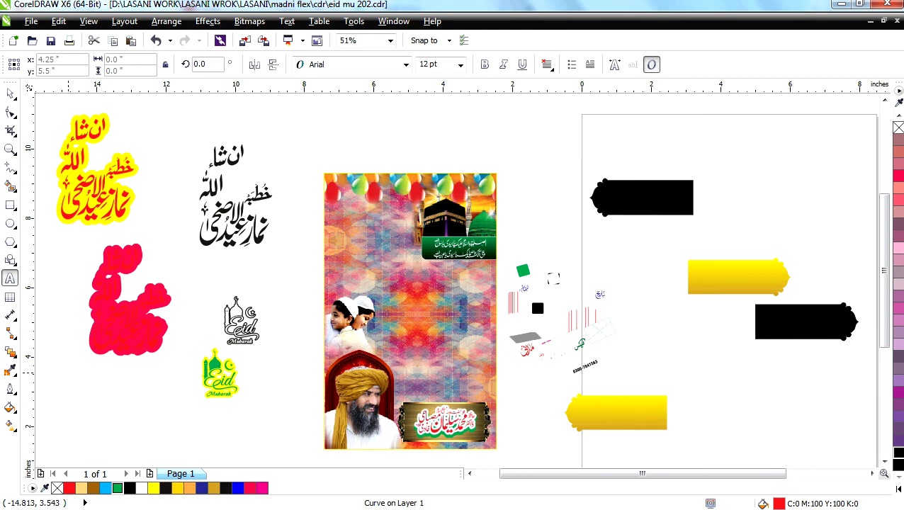
{"action": "scroll", "coordinate": [68, 372], "scroll_direction": "down", "scroll_amount": 4}
{"action": "left_click", "coordinate": [165, 437]}
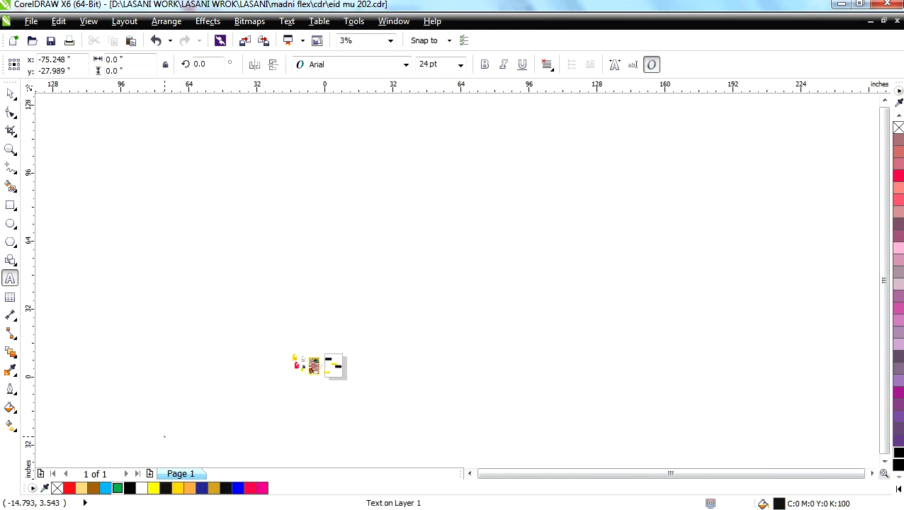
{"action": "type", "text": "a"}
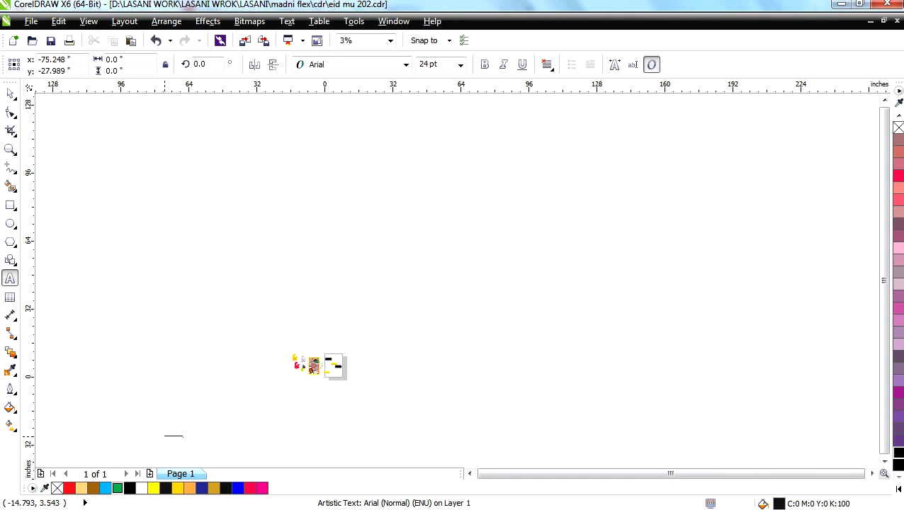
{"action": "key", "text": "shift+F2"}
Step: Delete the whole password note and return to viewing all poster objects
{"action": "left_click_drag", "start_coordinate": [706, 290], "coordinate": [861, 291]}
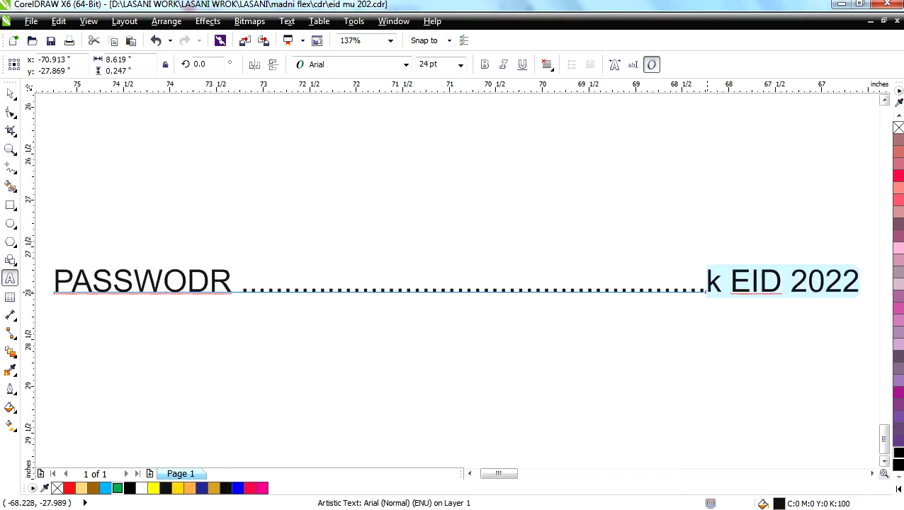
{"action": "key", "text": "Delete"}
{"action": "key", "text": "shift+Home"}
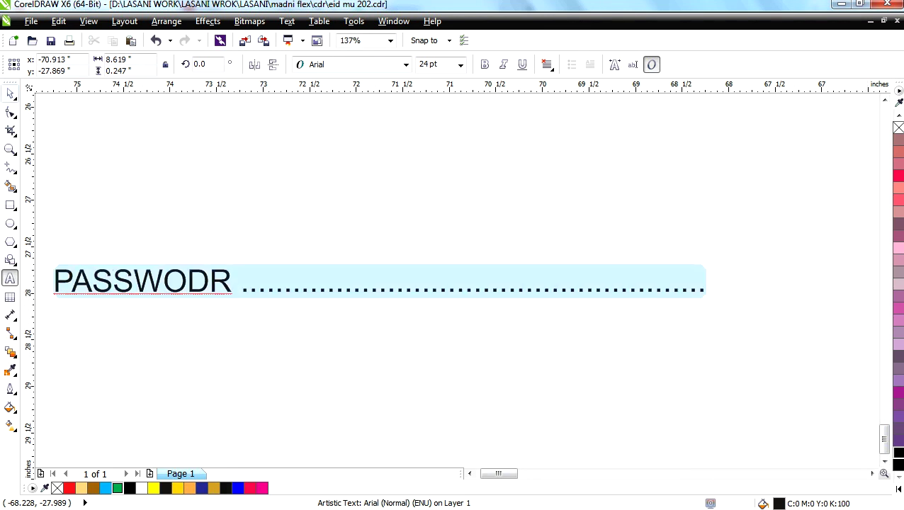
{"action": "key", "text": "ctrl+space"}
{"action": "key", "text": "Delete"}
{"action": "key", "text": "F4"}
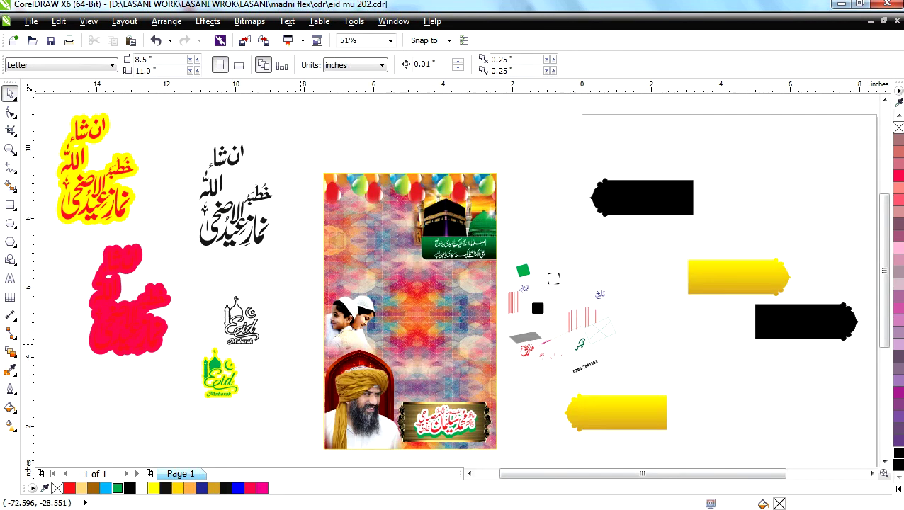
Step: Move the red name lettering above the poster's level and its green backing onto the blank page, clearing the golden plate
{"action": "left_click_drag", "start_coordinate": [440, 422], "coordinate": [543, 146]}
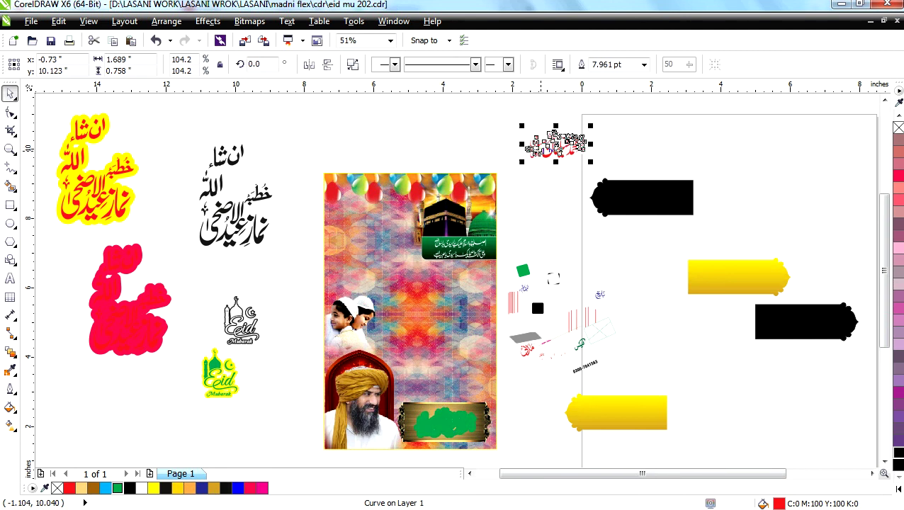
{"action": "left_click_drag", "start_coordinate": [428, 423], "coordinate": [739, 387]}
Step: Extract the contents of the poster's PowerClip frame and move the balloon garland beneath the pink-red lettering backing
{"action": "left_click", "coordinate": [395, 436]}
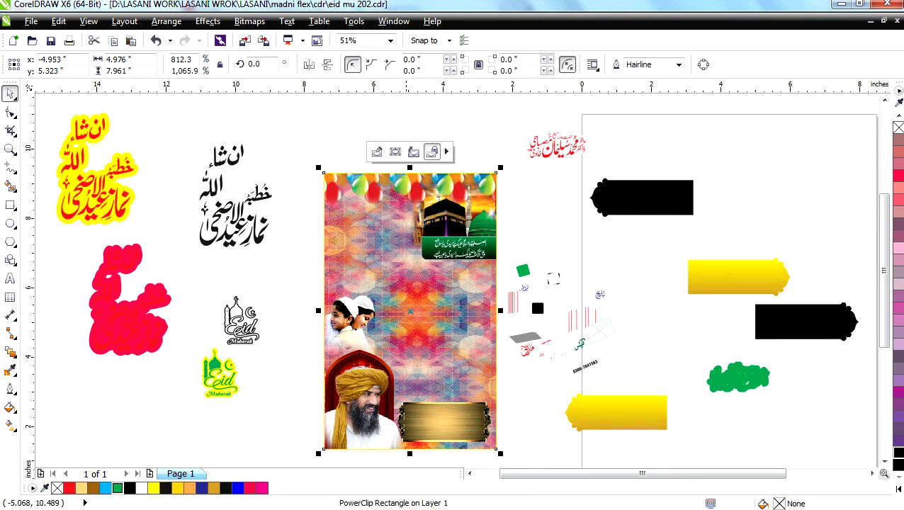
{"action": "left_click", "coordinate": [414, 152]}
{"action": "left_click", "coordinate": [286, 108]}
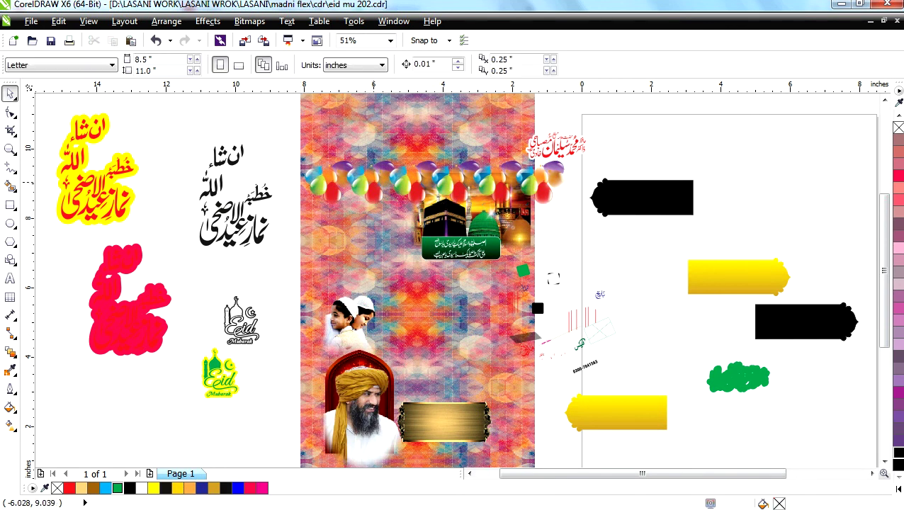
{"action": "left_click_drag", "start_coordinate": [374, 180], "coordinate": [52, 371]}
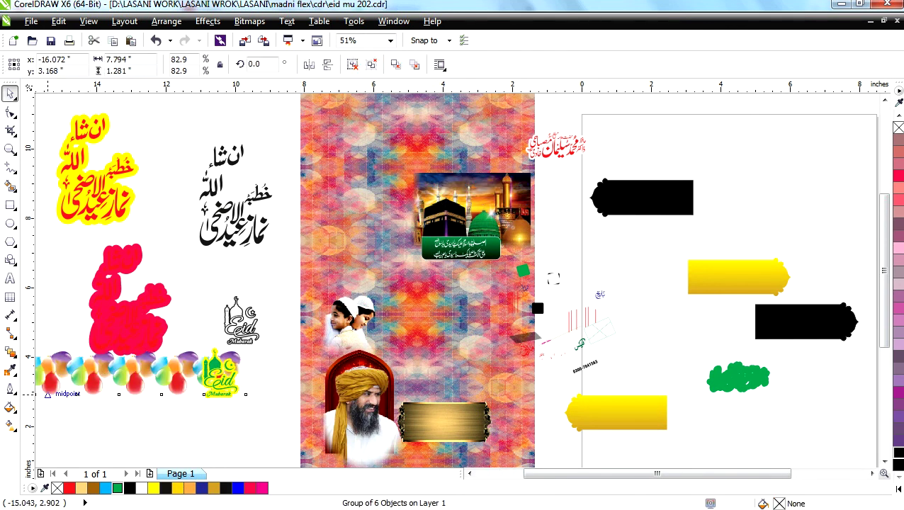
Step: Add the letter M in 24 pt Arial on a red balloon of the garland
{"action": "scroll", "coordinate": [55, 379], "scroll_direction": "up", "scroll_amount": 12}
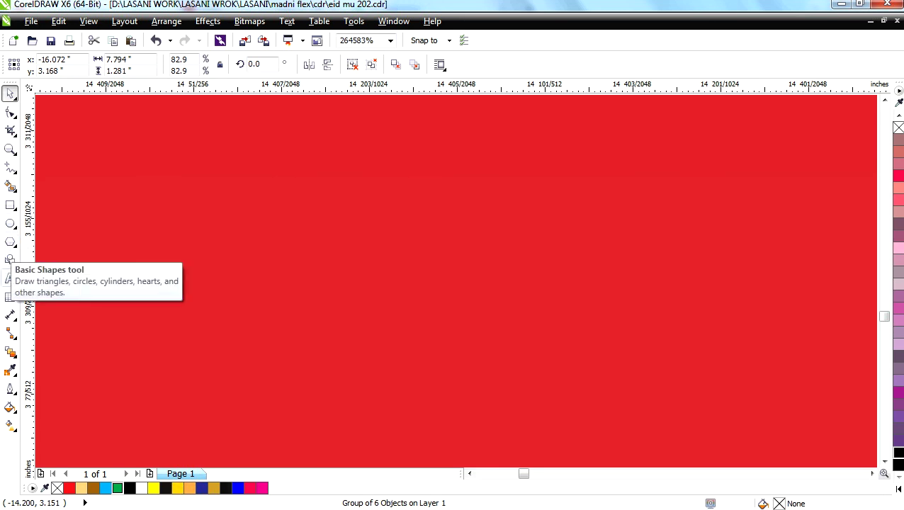
{"action": "left_click", "coordinate": [10, 279]}
{"action": "left_click", "coordinate": [115, 247]}
{"action": "scroll", "coordinate": [115, 248], "scroll_direction": "down", "scroll_amount": 16}
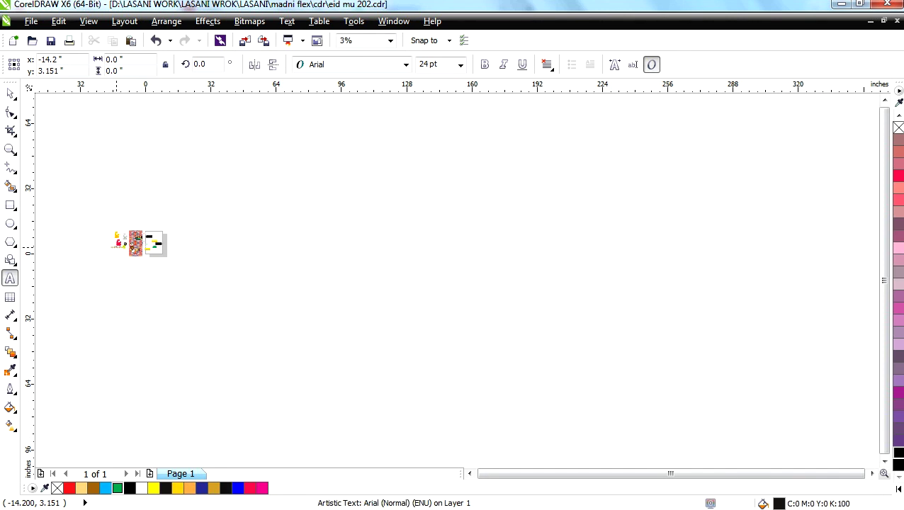
{"action": "key", "text": "ctrl+space"}
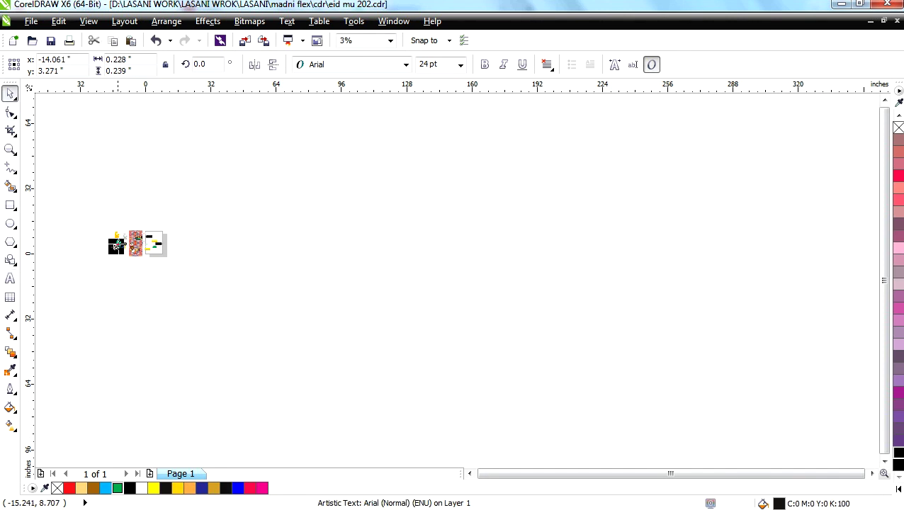
Step: Enlarge the letter M on the red balloon to 33.754 pt and deselect it
{"action": "scroll", "coordinate": [127, 240], "scroll_direction": "up", "scroll_amount": 5}
{"action": "scroll", "coordinate": [115, 247], "scroll_direction": "up", "scroll_amount": 3}
{"action": "left_click_drag", "start_coordinate": [80, 283], "coordinate": [65, 282]}
{"action": "key", "text": "shift+F2"}
{"action": "scroll", "coordinate": [358, 271], "scroll_direction": "down", "scroll_amount": 1}
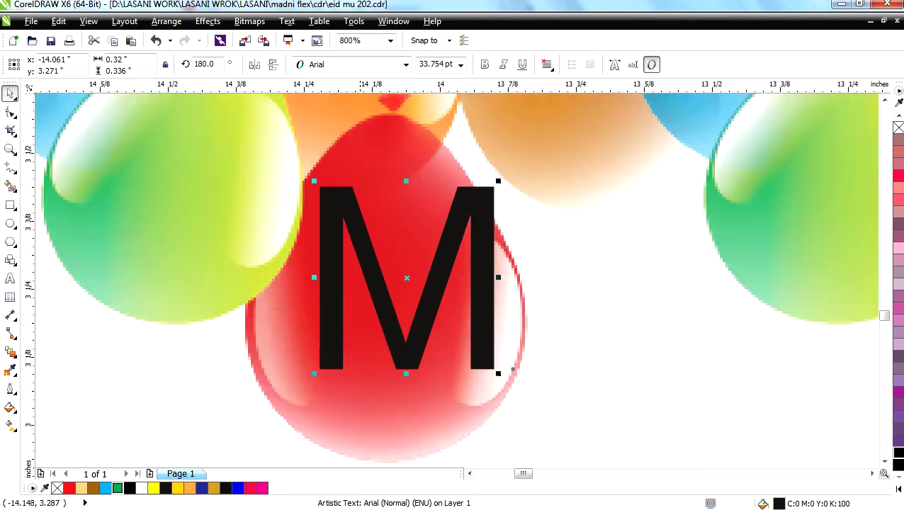
{"action": "scroll", "coordinate": [362, 262], "scroll_direction": "down", "scroll_amount": 2}
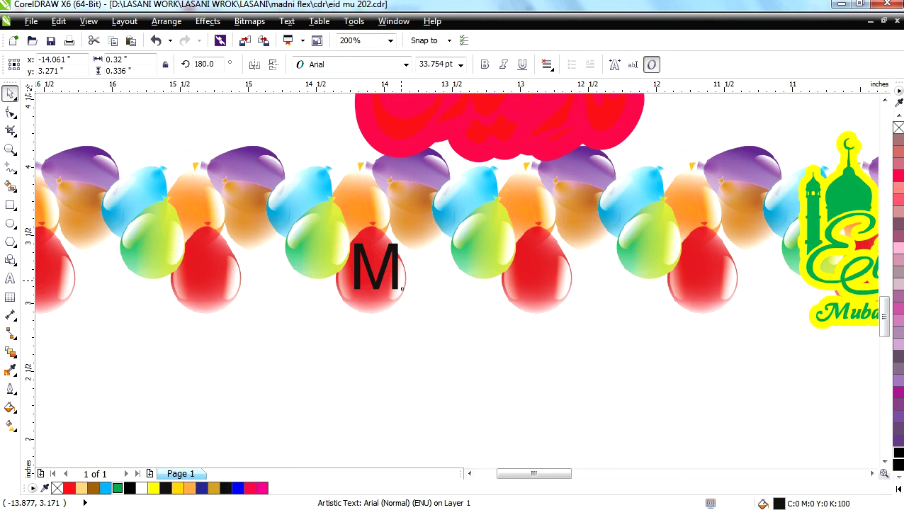
{"action": "key", "text": "Escape"}
{"action": "key", "text": "F4"}
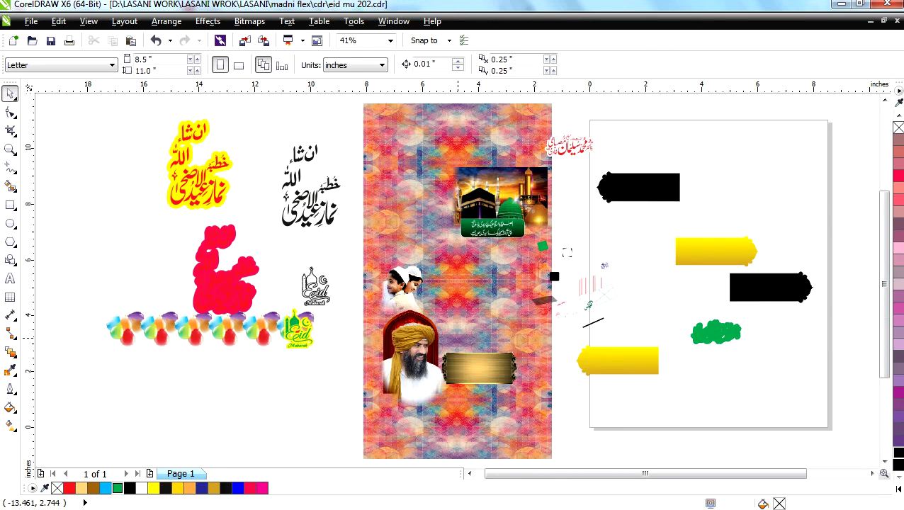
Step: Move the golden name plate below the balloon garland and remove its duplicate
{"action": "left_click_drag", "start_coordinate": [480, 367], "coordinate": [245, 388]}
{"action": "right_click", "coordinate": [245, 387]}
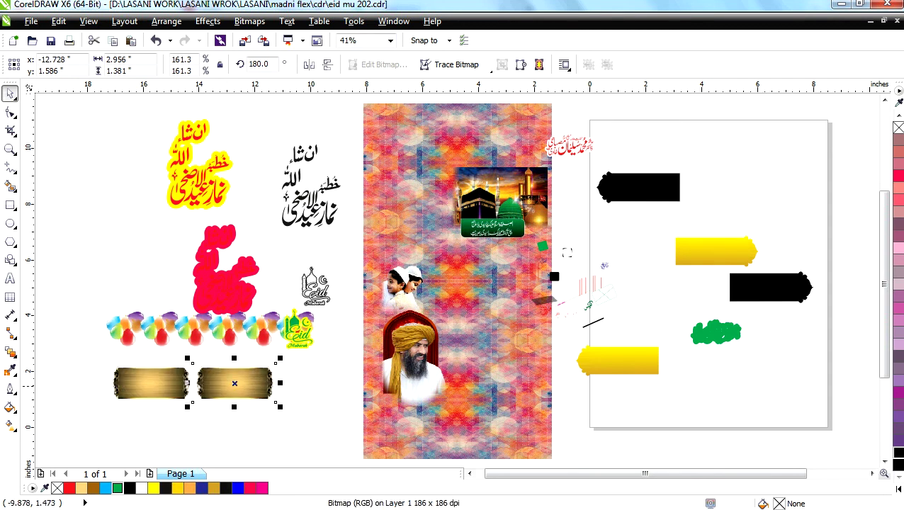
{"action": "key", "text": "Delete"}
Step: Move the turbaned man's portrait below the garland, the patterned background over the blank page and the empty poster frame aside
{"action": "left_click_drag", "start_coordinate": [400, 360], "coordinate": [247, 390]}
{"action": "left_click_drag", "start_coordinate": [478, 409], "coordinate": [809, 188]}
{"action": "left_click_drag", "start_coordinate": [420, 326], "coordinate": [199, 197]}
{"action": "left_click_drag", "start_coordinate": [199, 152], "coordinate": [43, 129]}
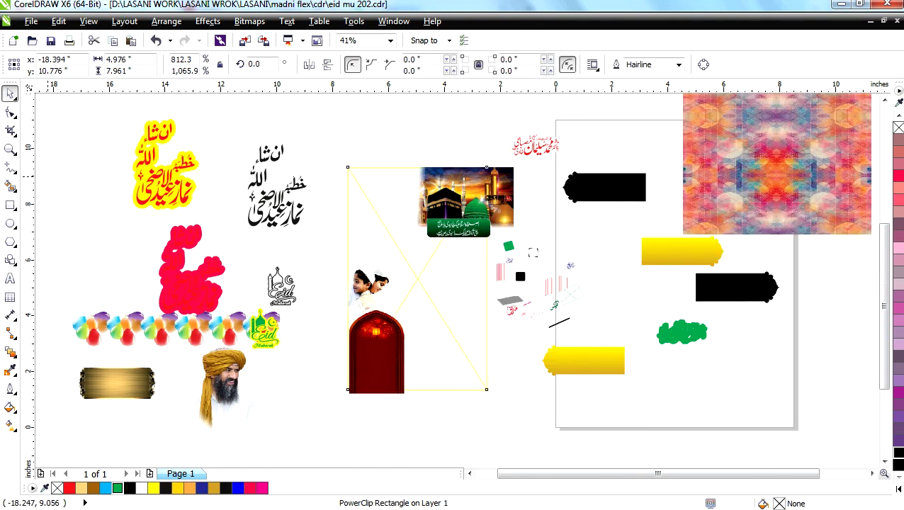